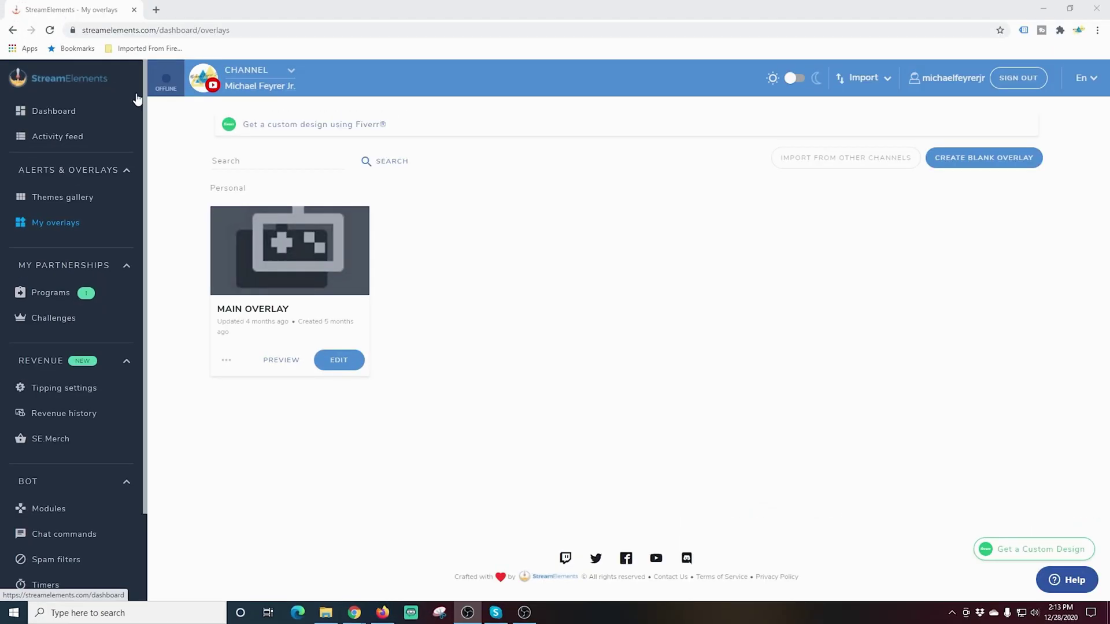
- Create a blank 1080p 'Unnamed overlay' in the StreamElements editor and bring up the widget types
click(63, 225)
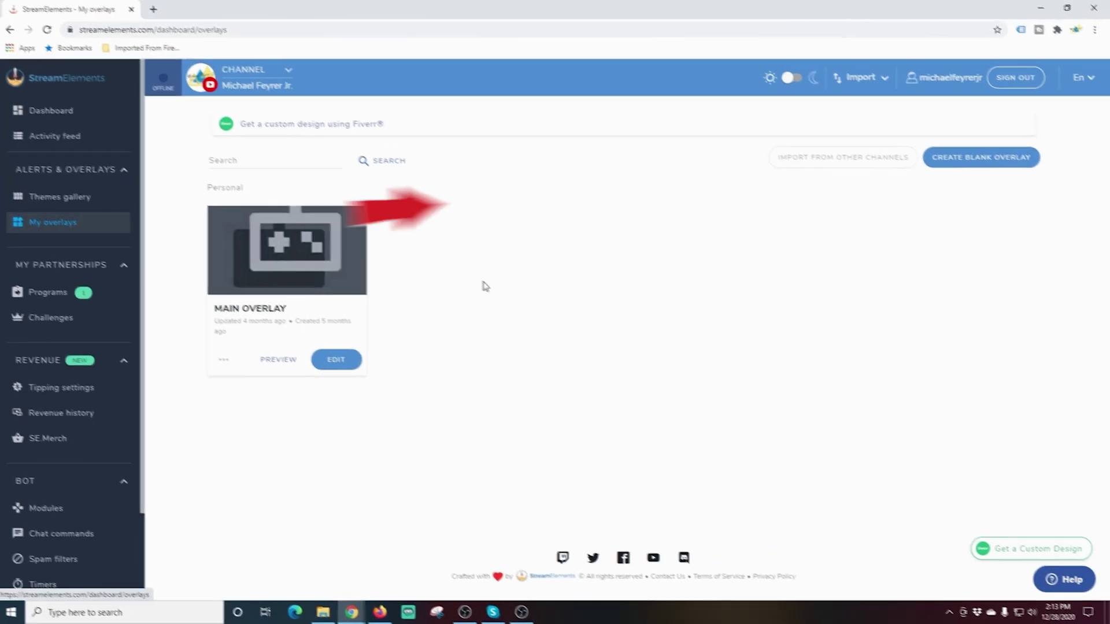
click(984, 158)
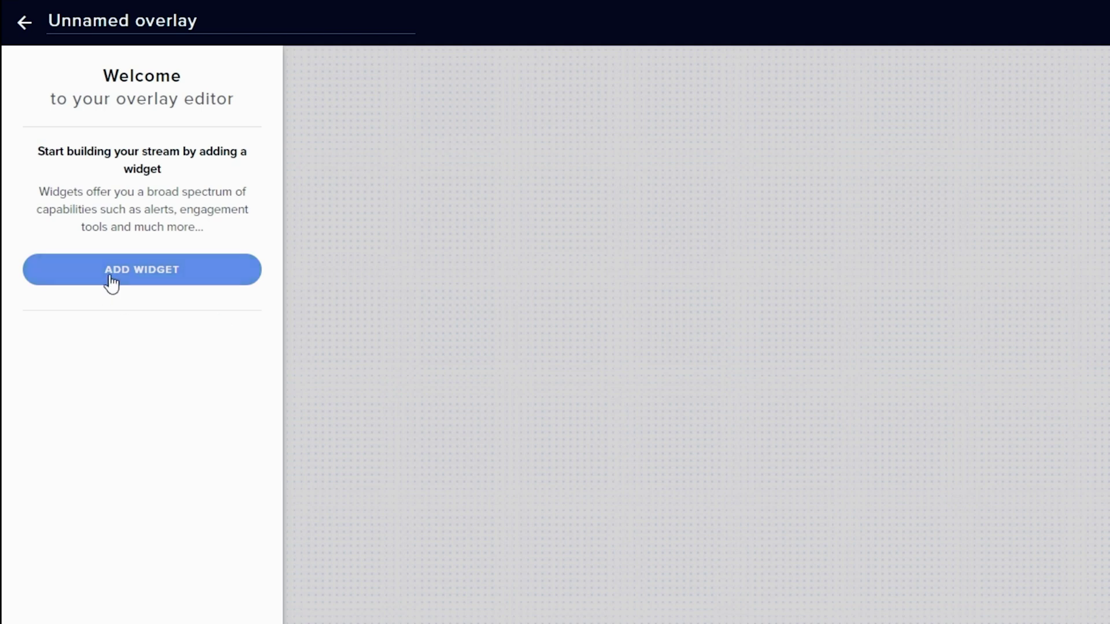
click(112, 283)
- Add the 'Your stream's chat' widget from Stream Tools and drag it toward the canvas's upper right
mouse_move(387, 493)
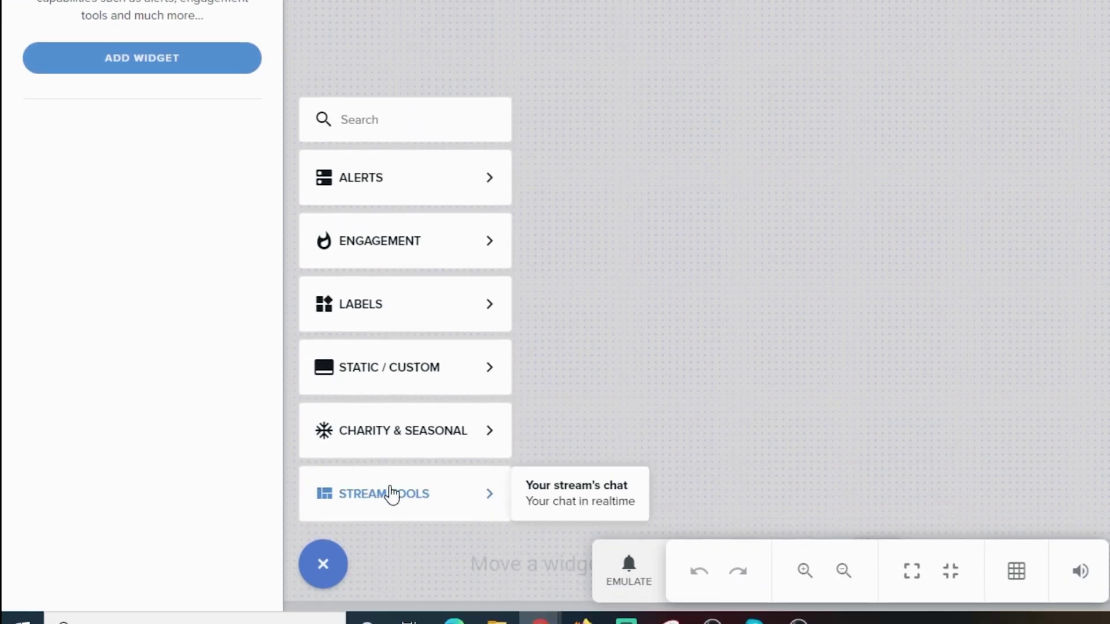
click(577, 495)
drag(260, 206, 702, 445)
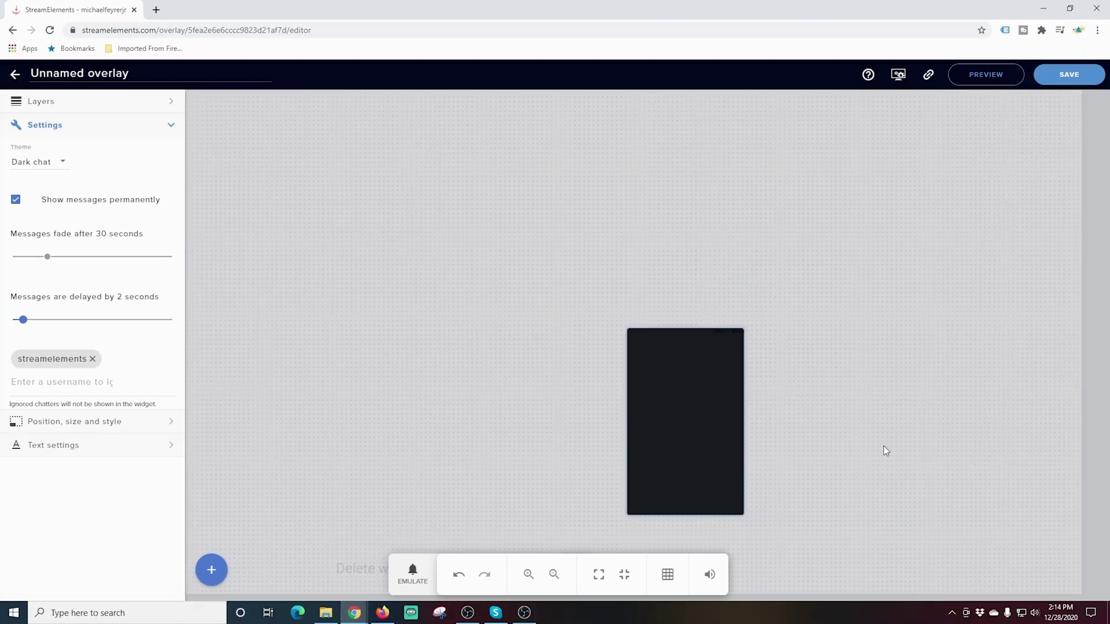
drag(886, 450, 948, 238)
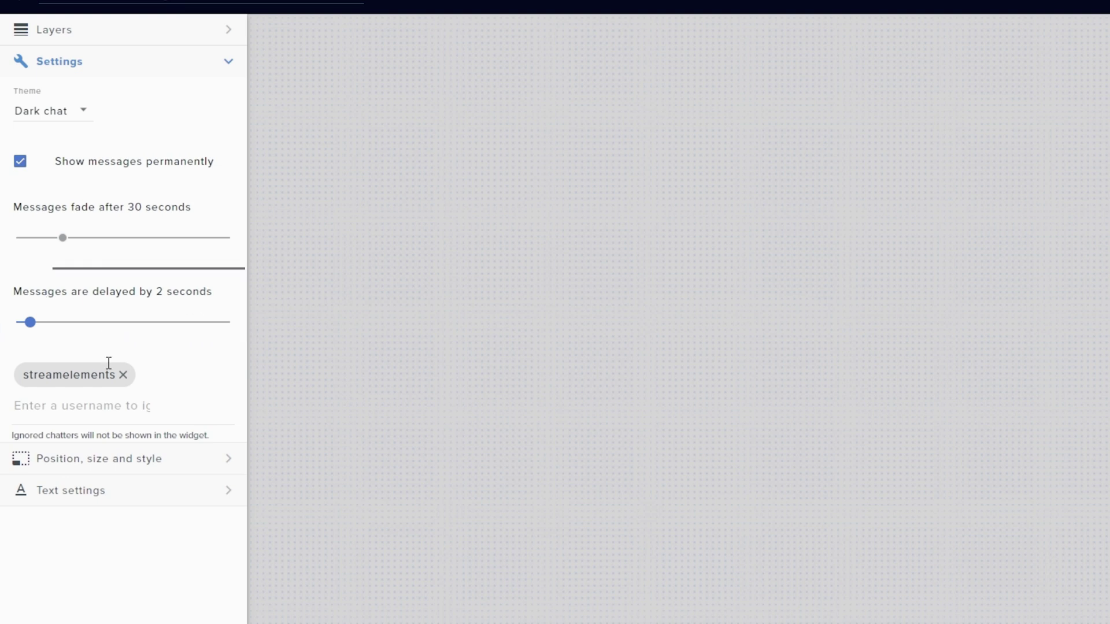
- Resize the chat widget to 400 × 800 px and drag it down along the right edge
click(209, 466)
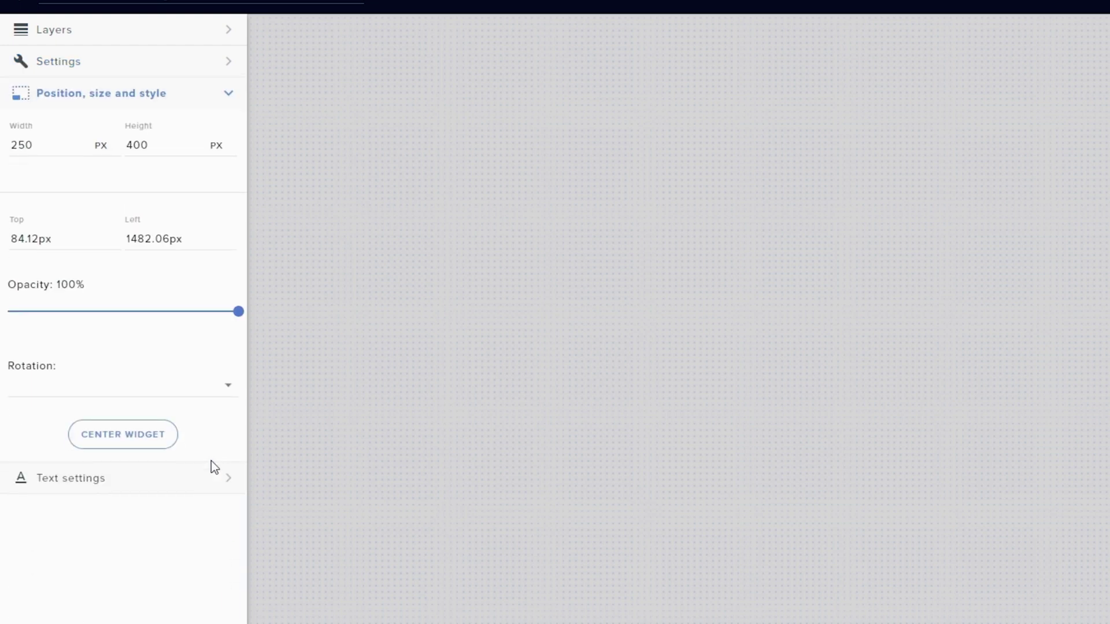
double_click(26, 149)
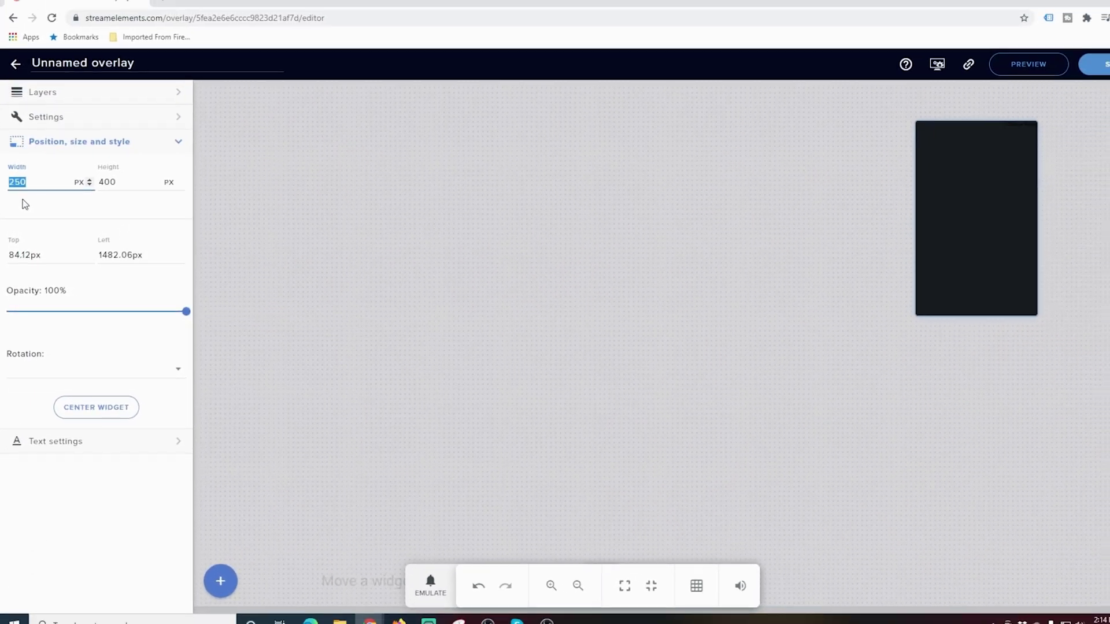
text(400)
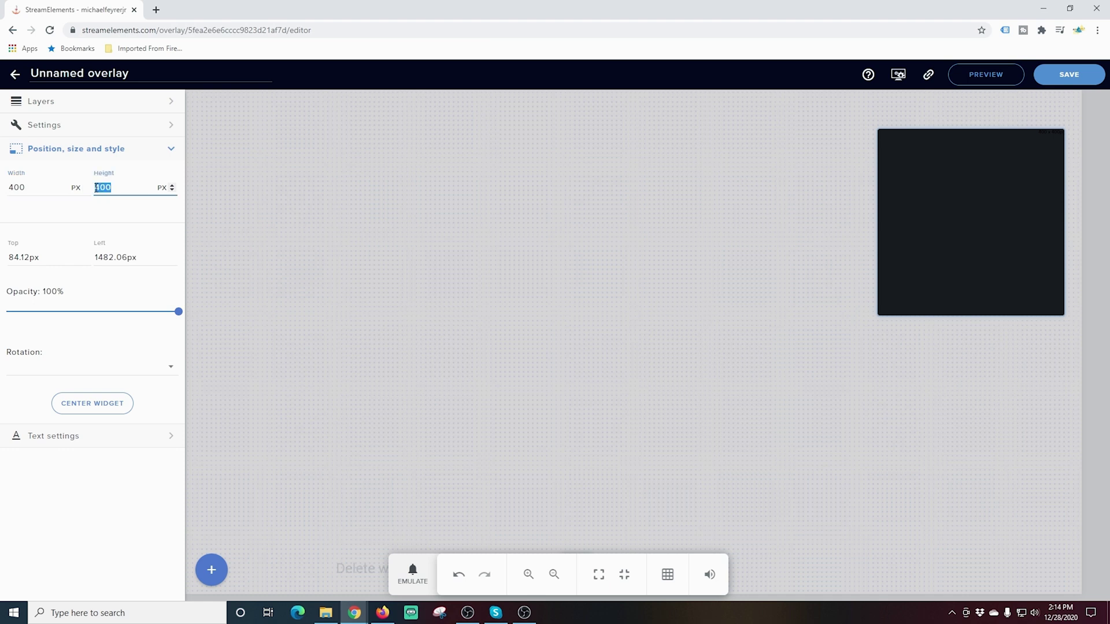
text(800)
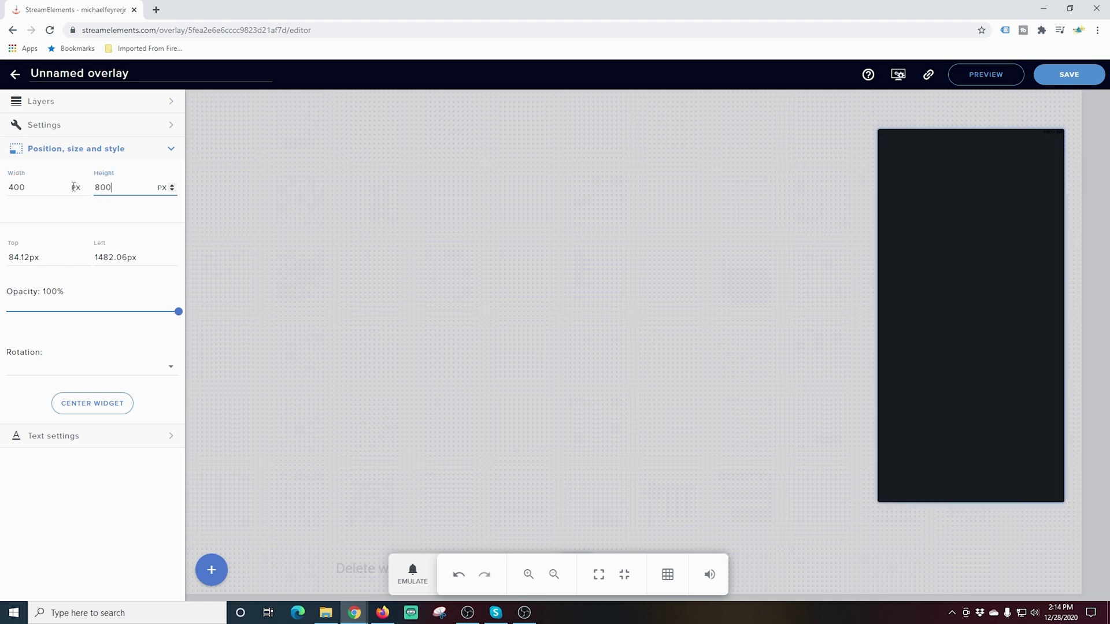
drag(977, 317, 970, 377)
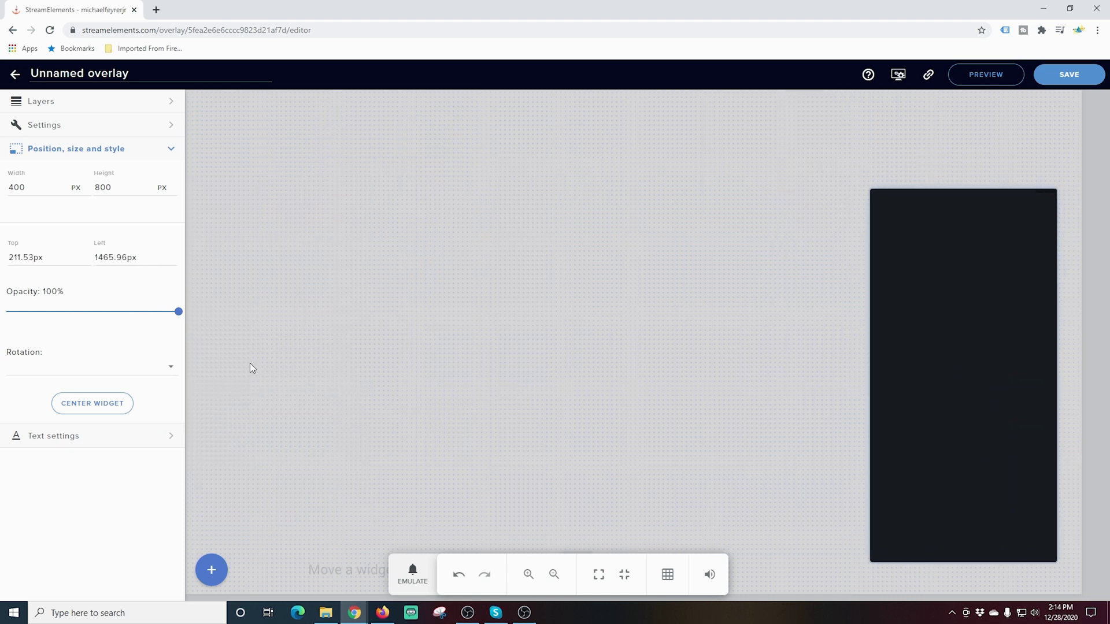
click(171, 367)
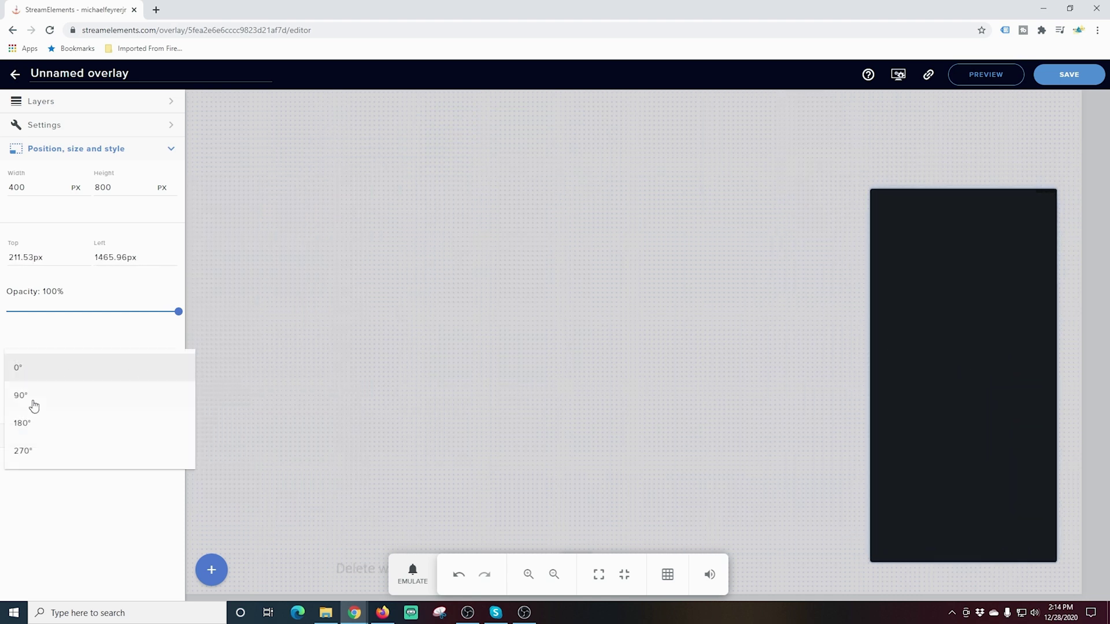
click(321, 345)
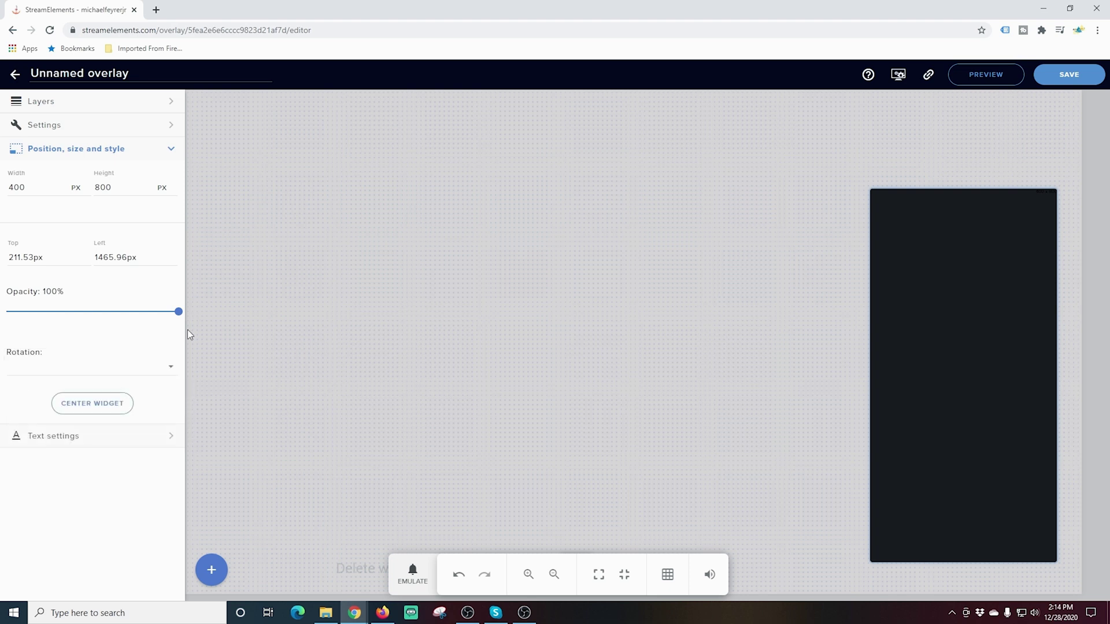
click(171, 437)
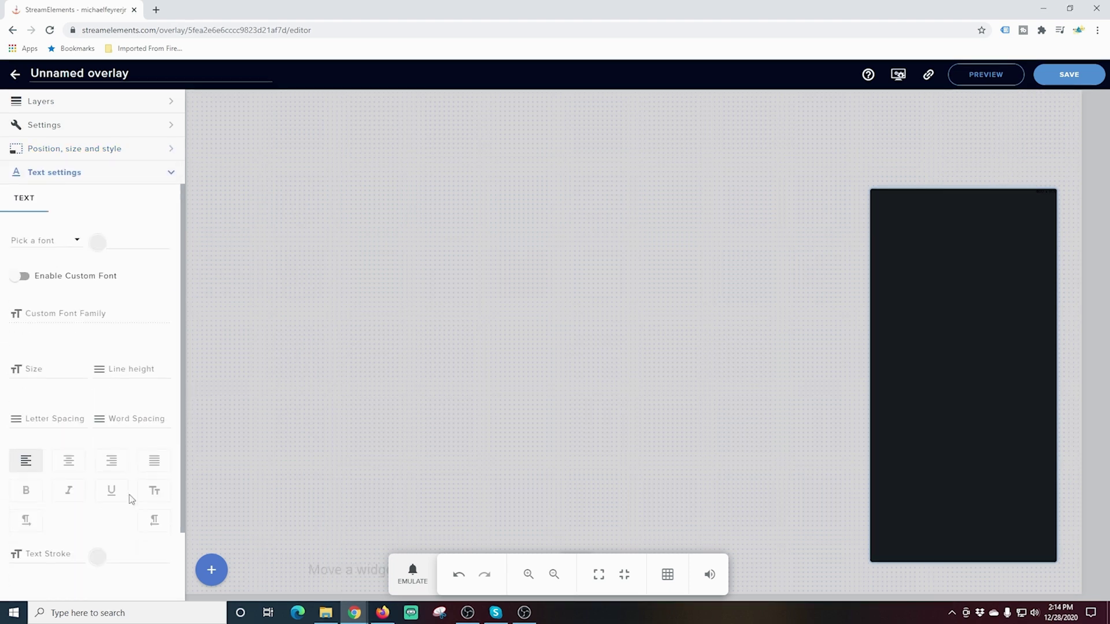
click(169, 125)
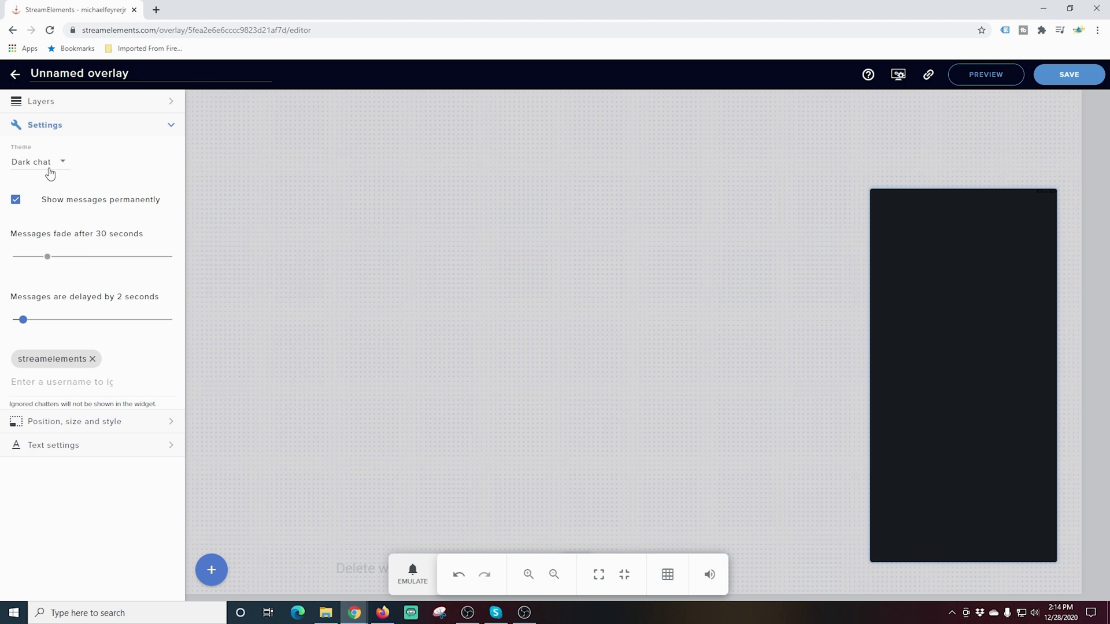
click(60, 167)
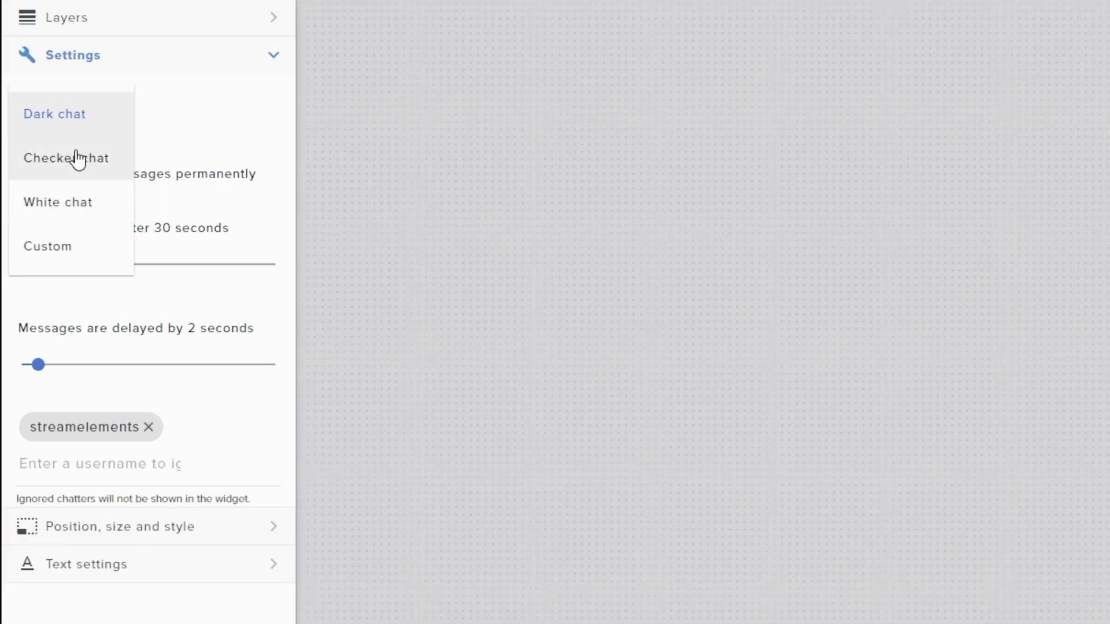
click(75, 165)
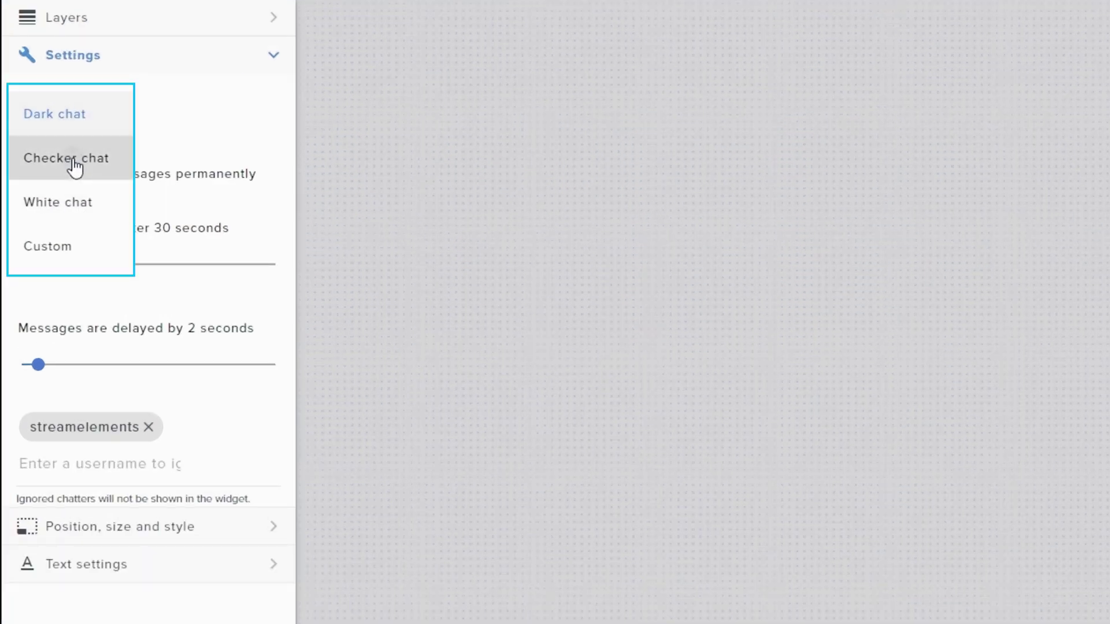
click(125, 118)
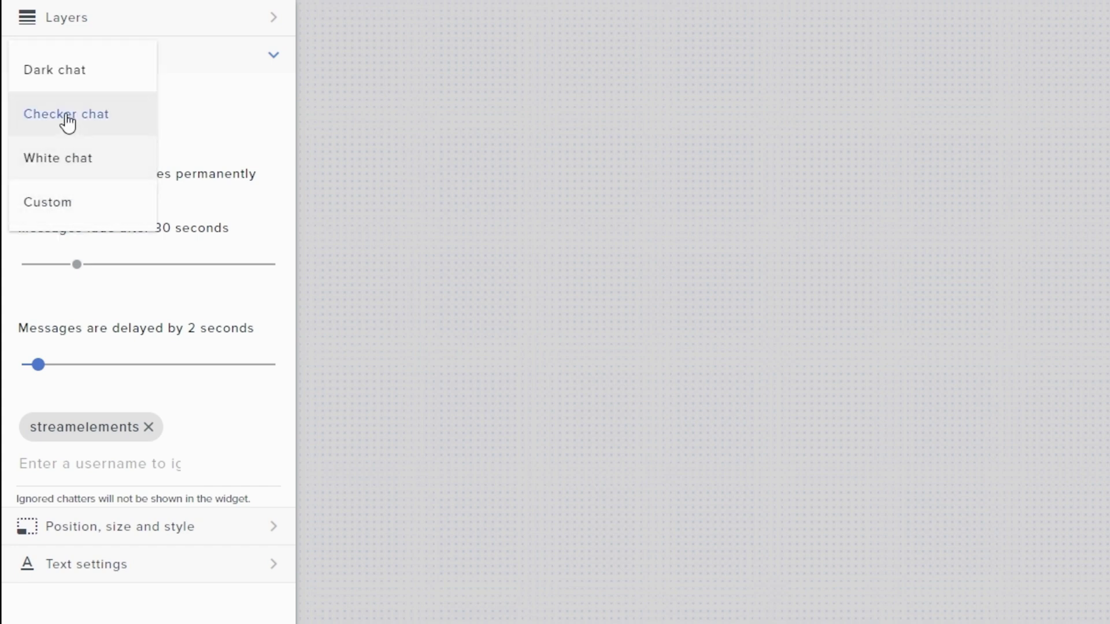
click(67, 81)
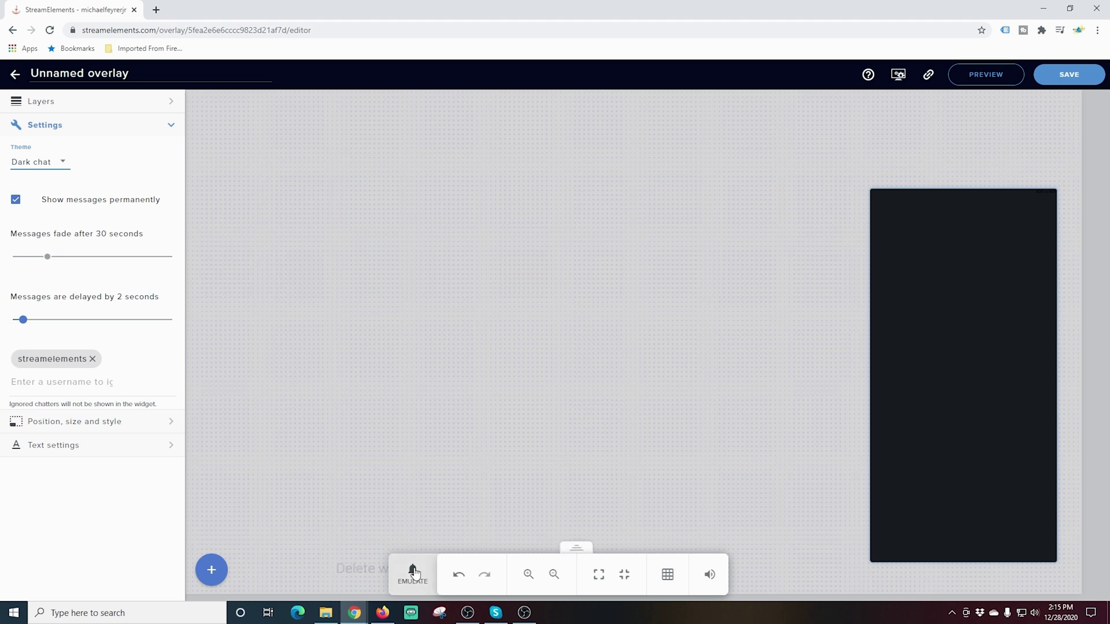
click(1069, 76)
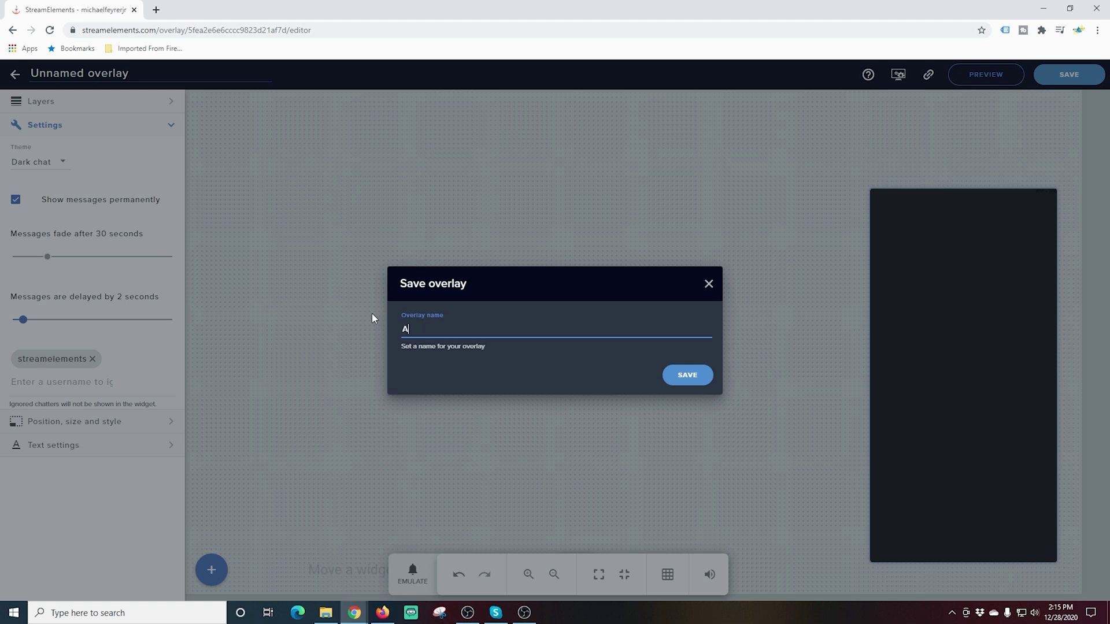
- Save the overlay under the name 'Add Chat' and copy its overlay URL from the launch link
text(Add Chat)
click(681, 379)
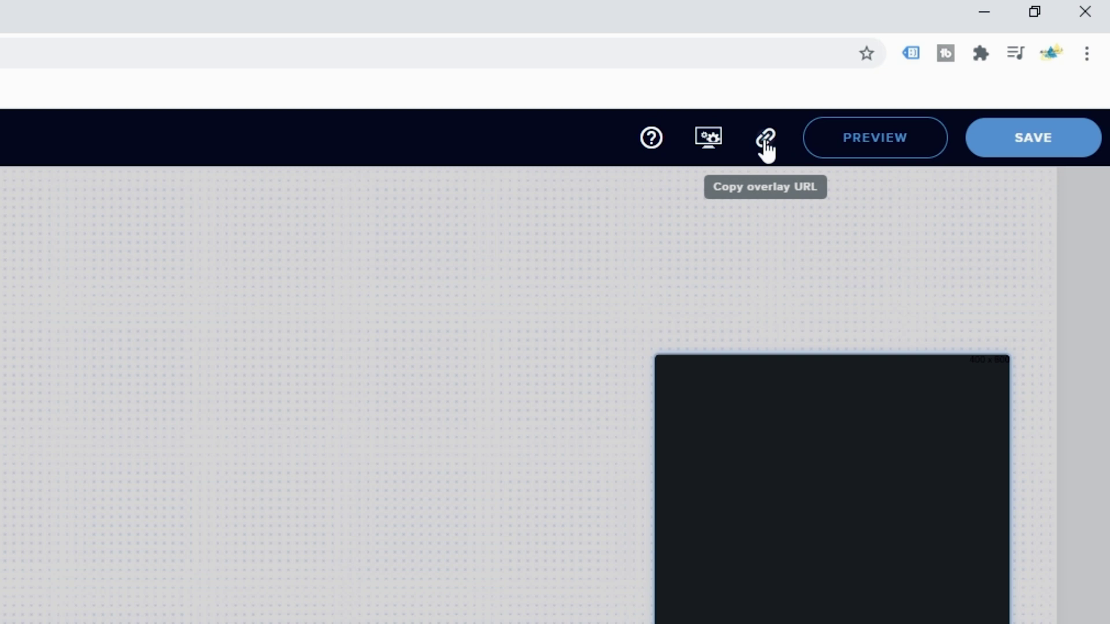
click(766, 140)
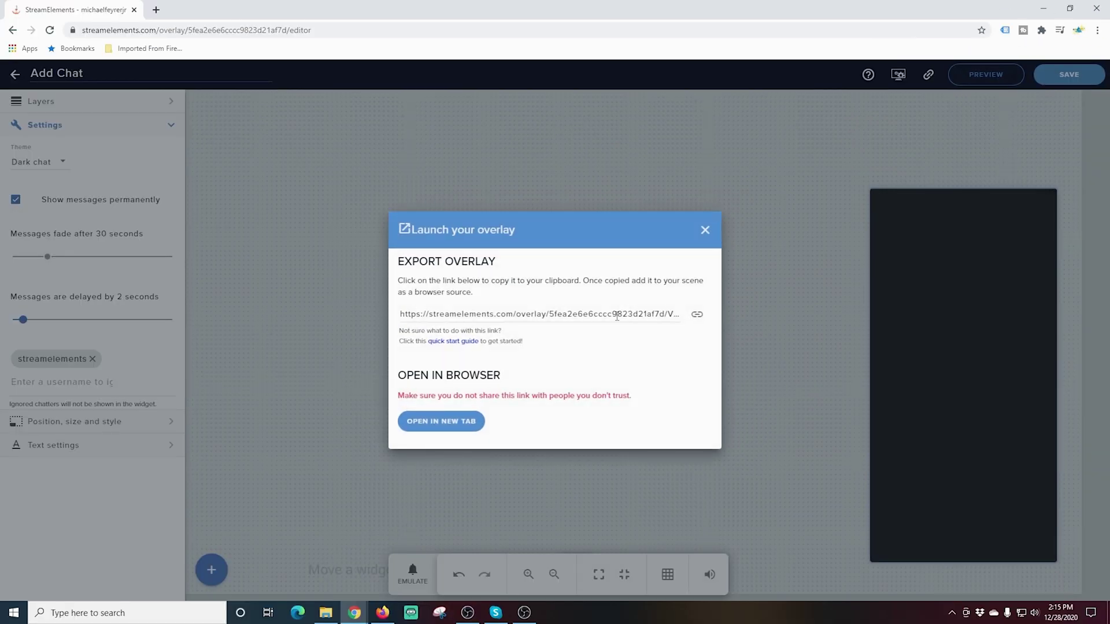
click(697, 317)
click(705, 231)
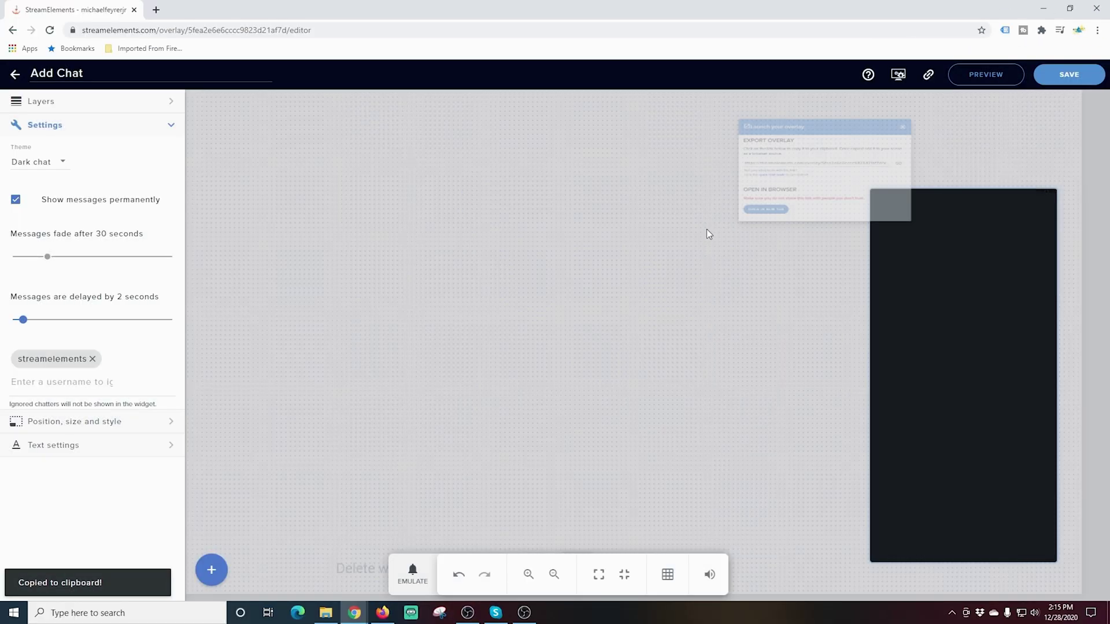
- In OBS, add a browser source named 'Chat Stream Elements', correcting the typo in the name
click(524, 614)
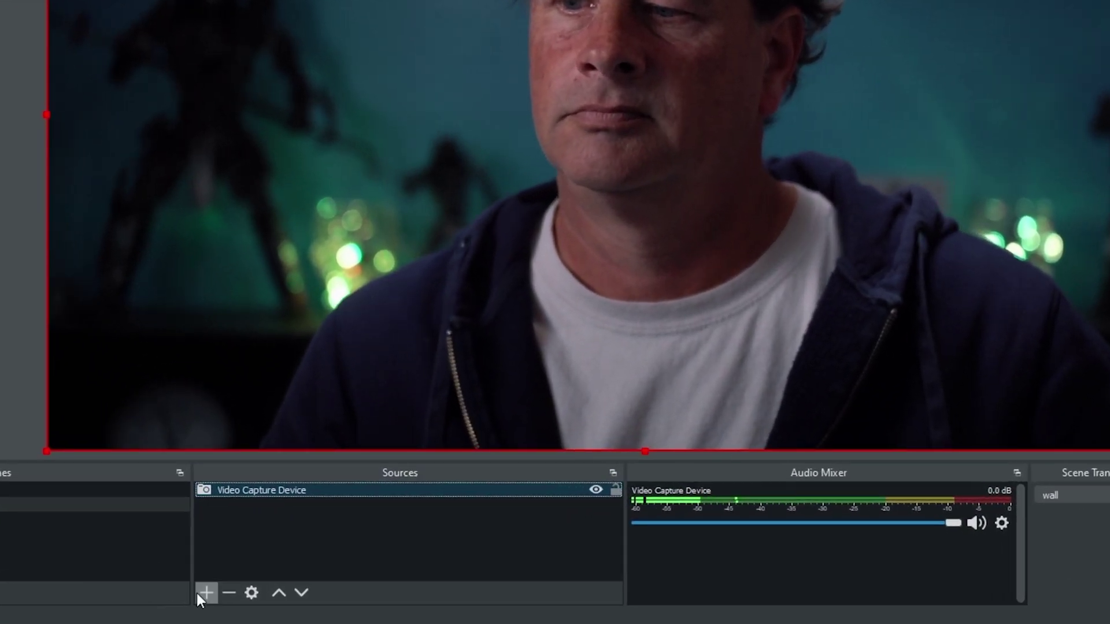
click(225, 588)
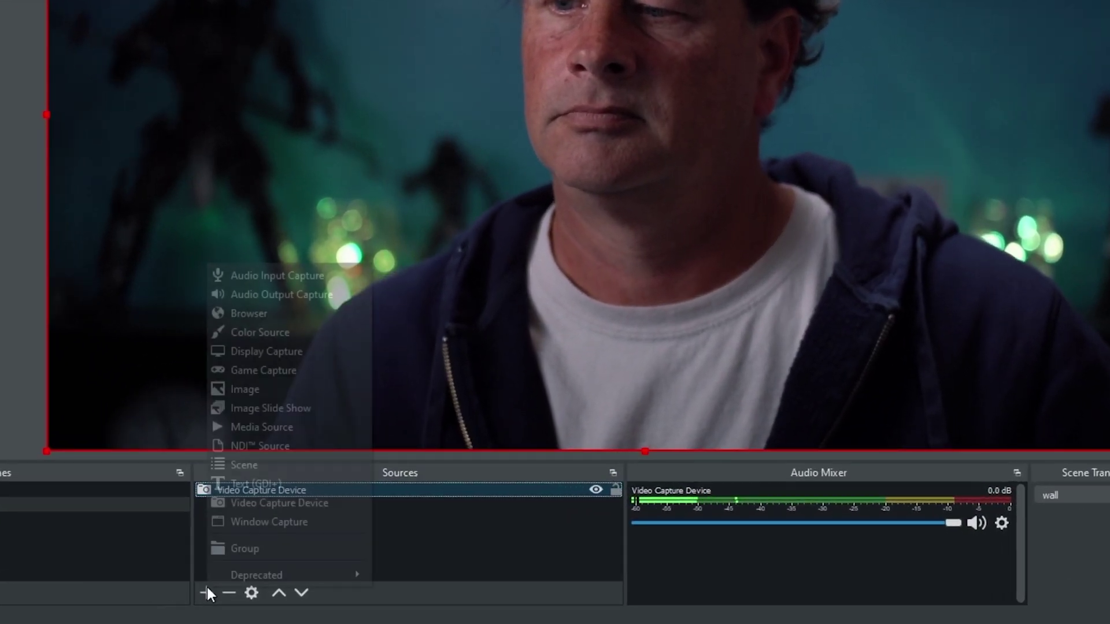
click(281, 342)
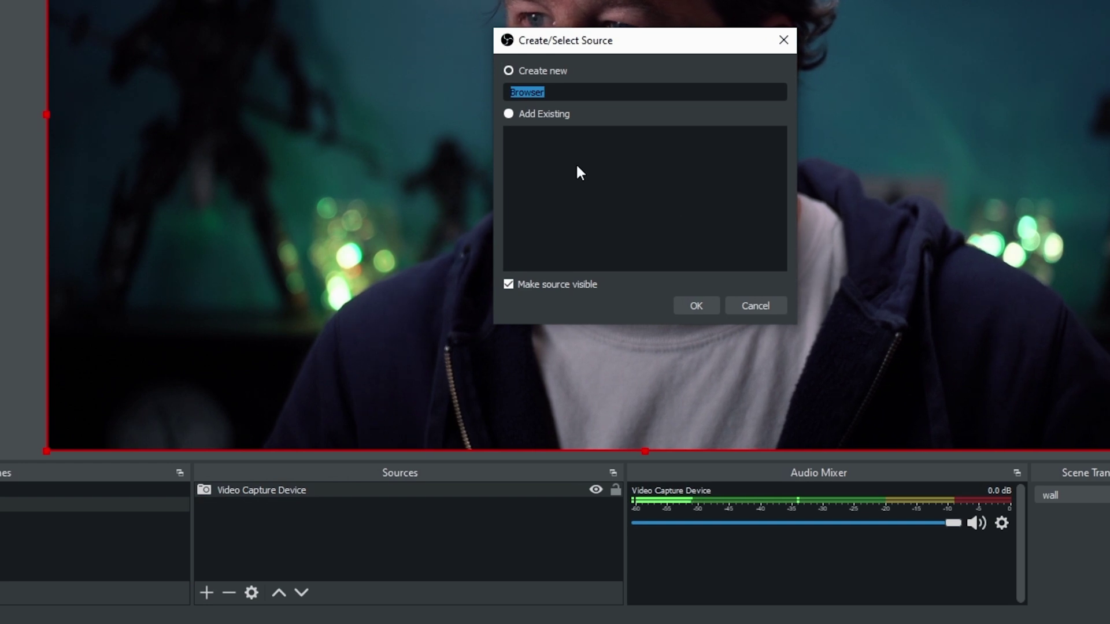
text(Chat Streqam Elements)
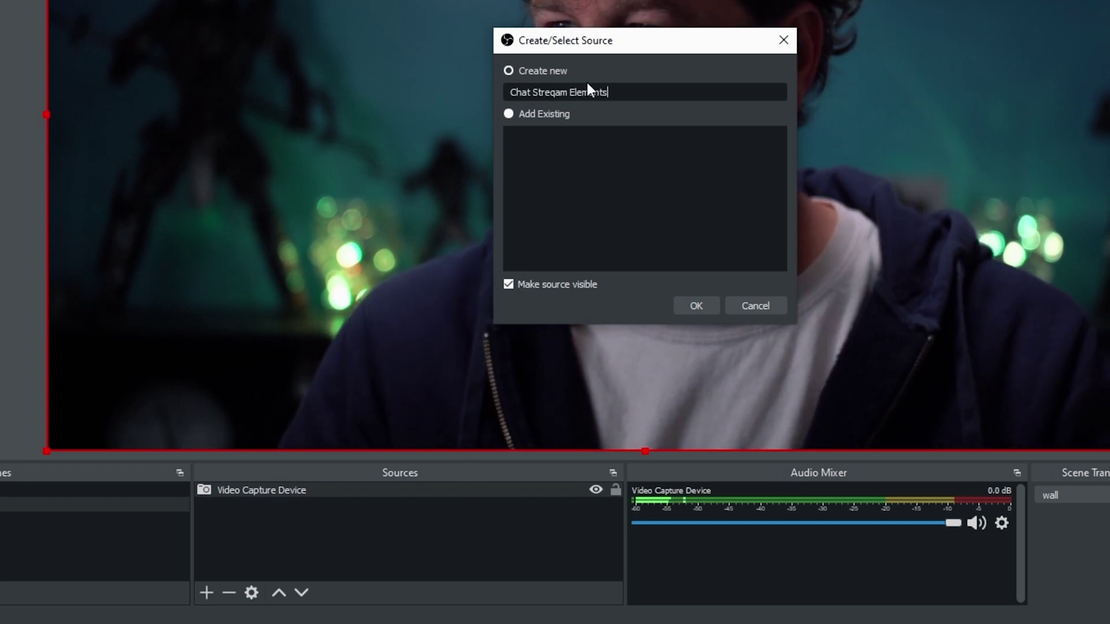
drag(550, 92, 557, 91)
key(BackSpace)
click(696, 306)
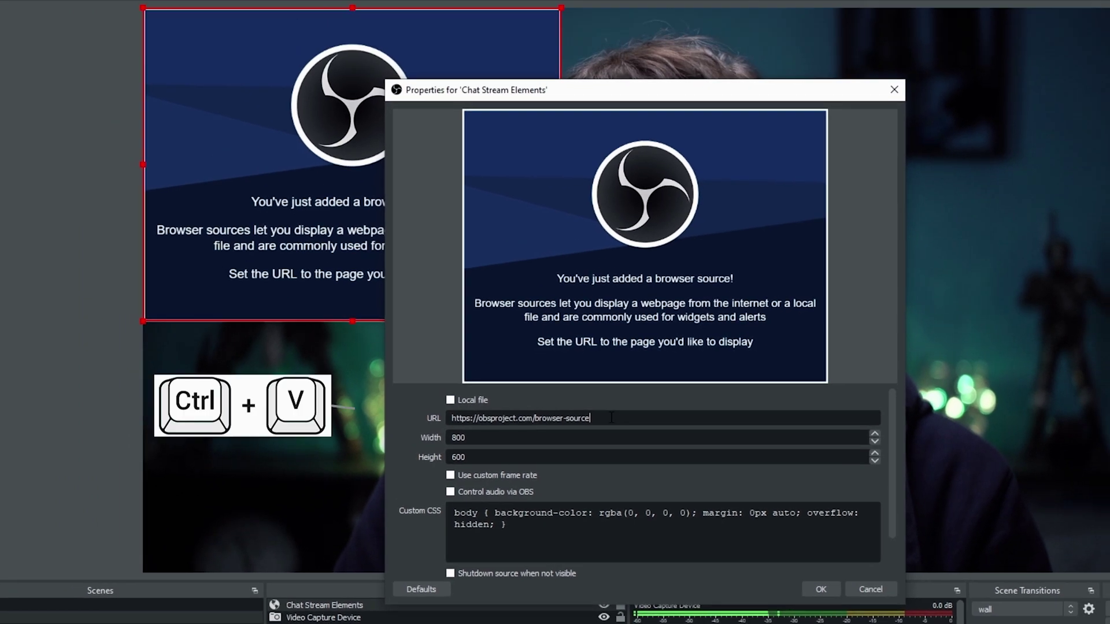
- Paste the StreamElements overlay URL, set size 1920 × 1080, refresh the page cache, and apply
drag(613, 376, 436, 375)
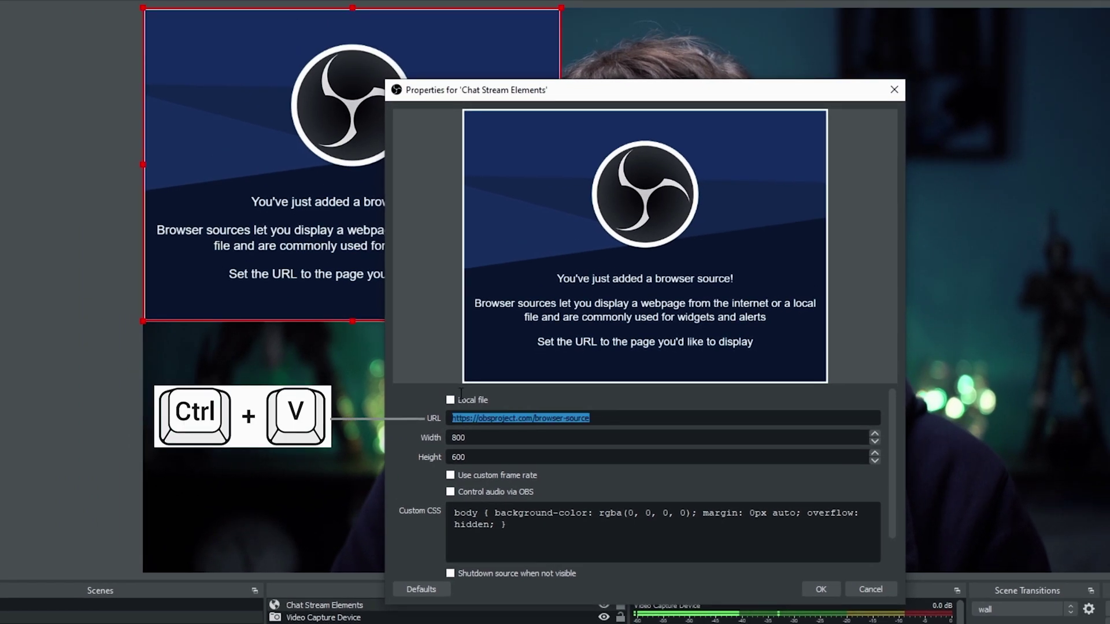
key(ctrl+v)
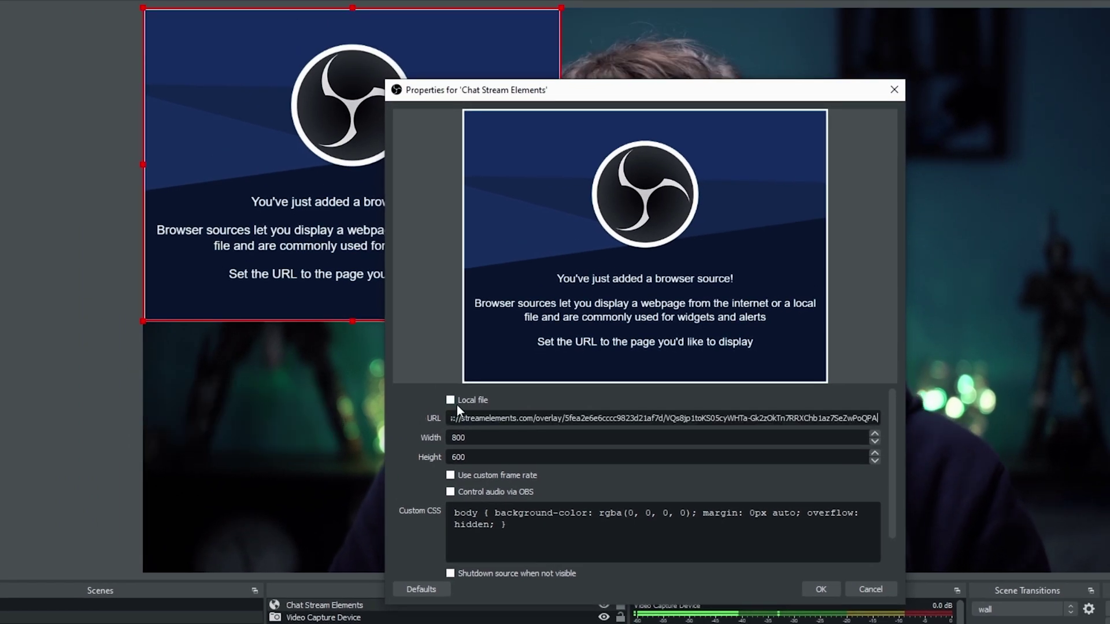
text(1920)
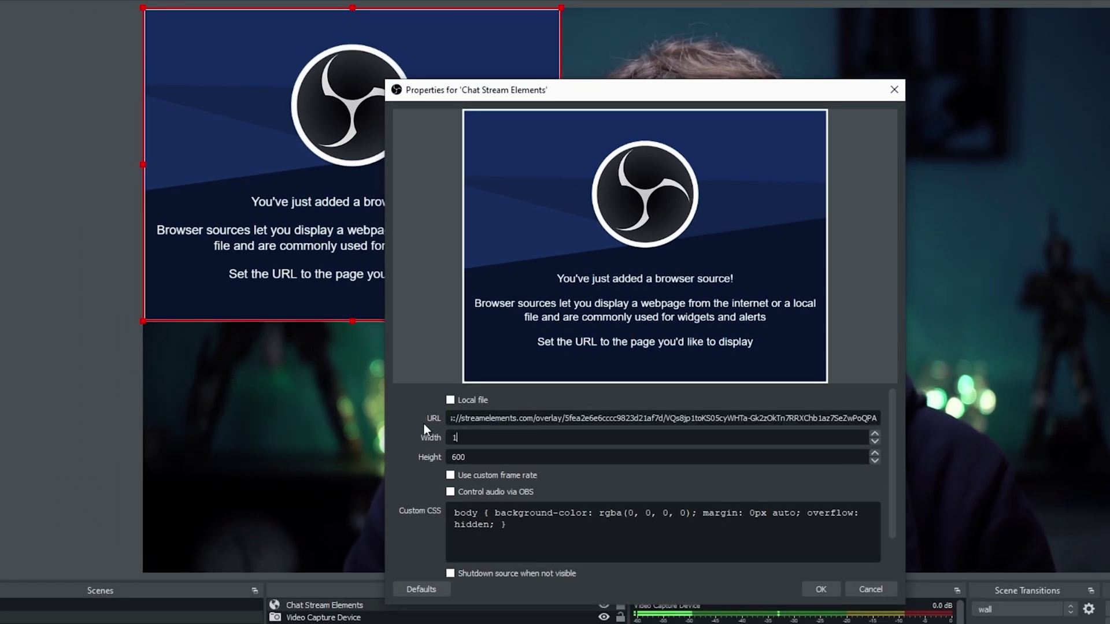
double_click(467, 455)
text(10)
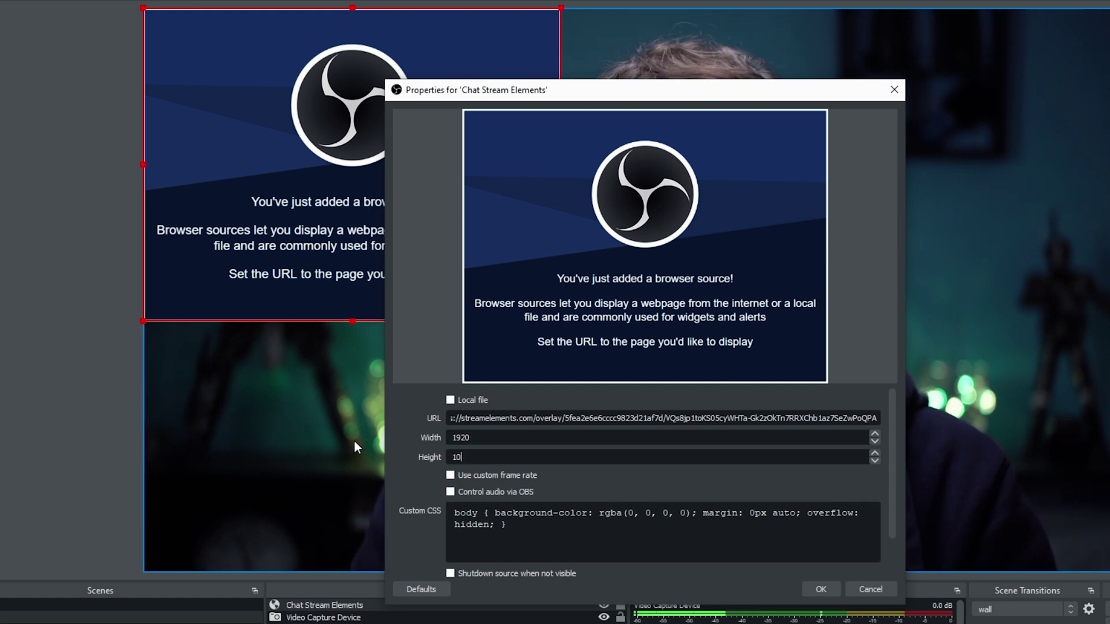
text(80)
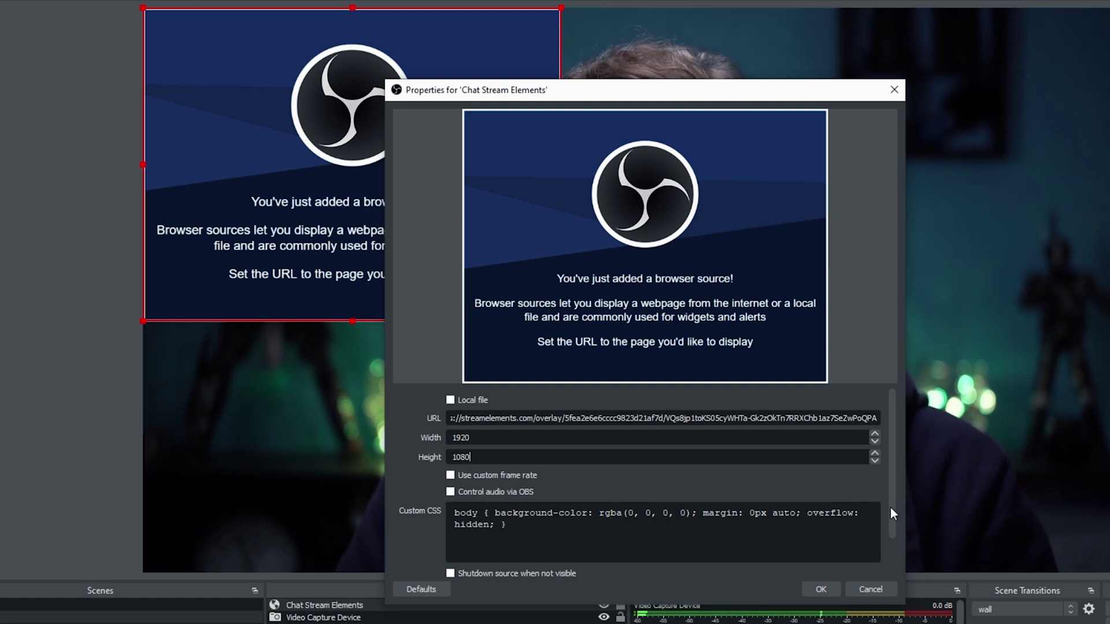
drag(890, 508, 889, 539)
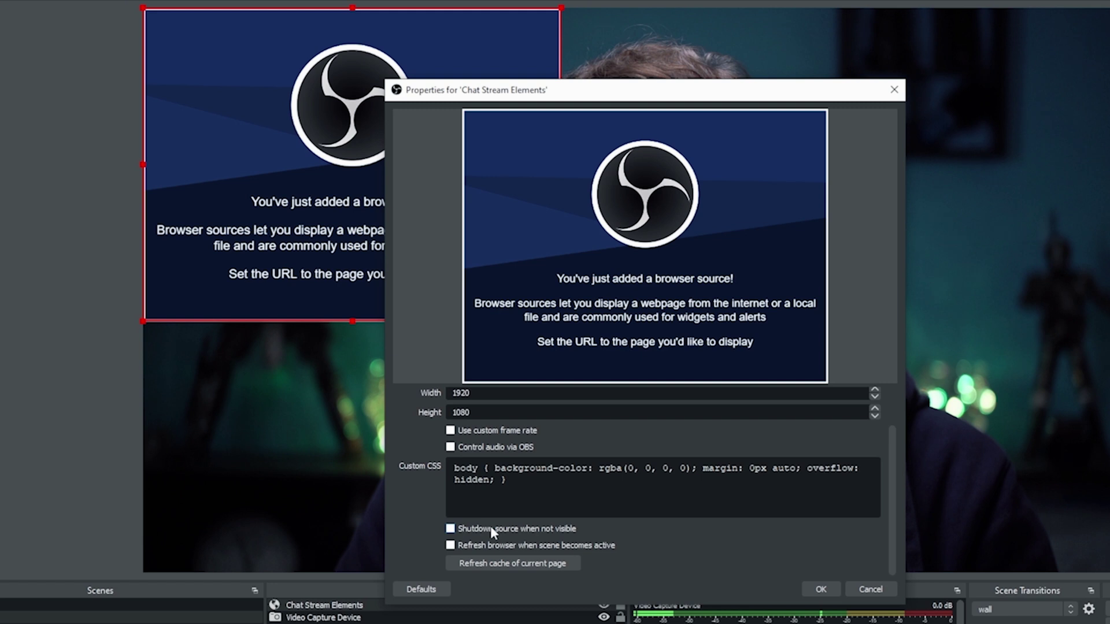
key(Tab)
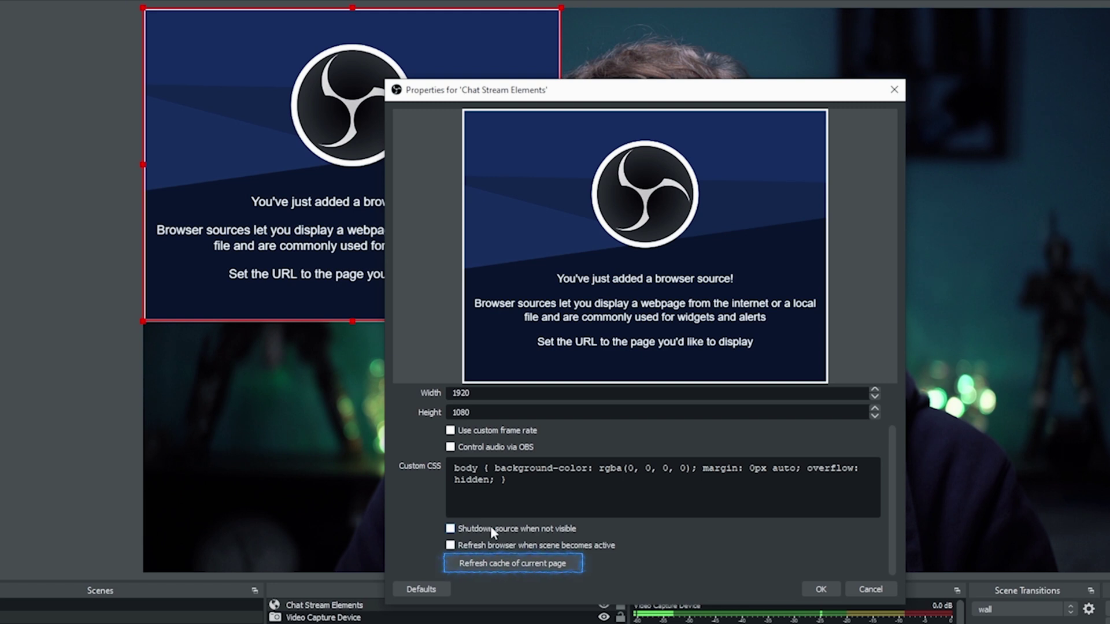
click(517, 562)
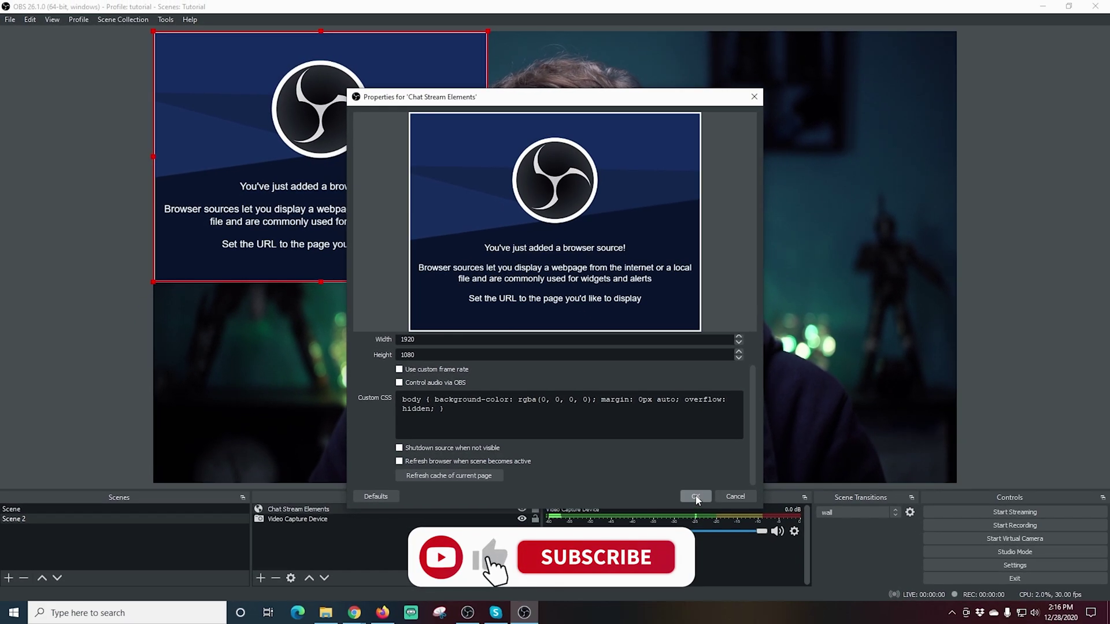
click(696, 496)
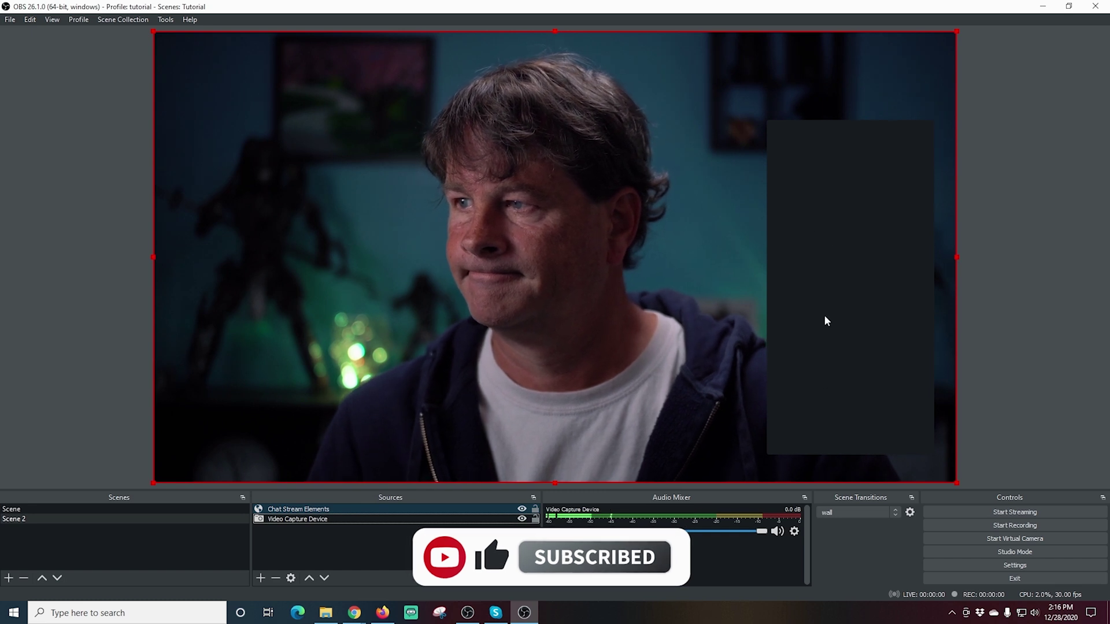
- Drag the dark chat widget higher on the StreamElements overlay, save it, and return to OBS
mouse_move(354, 613)
click(387, 574)
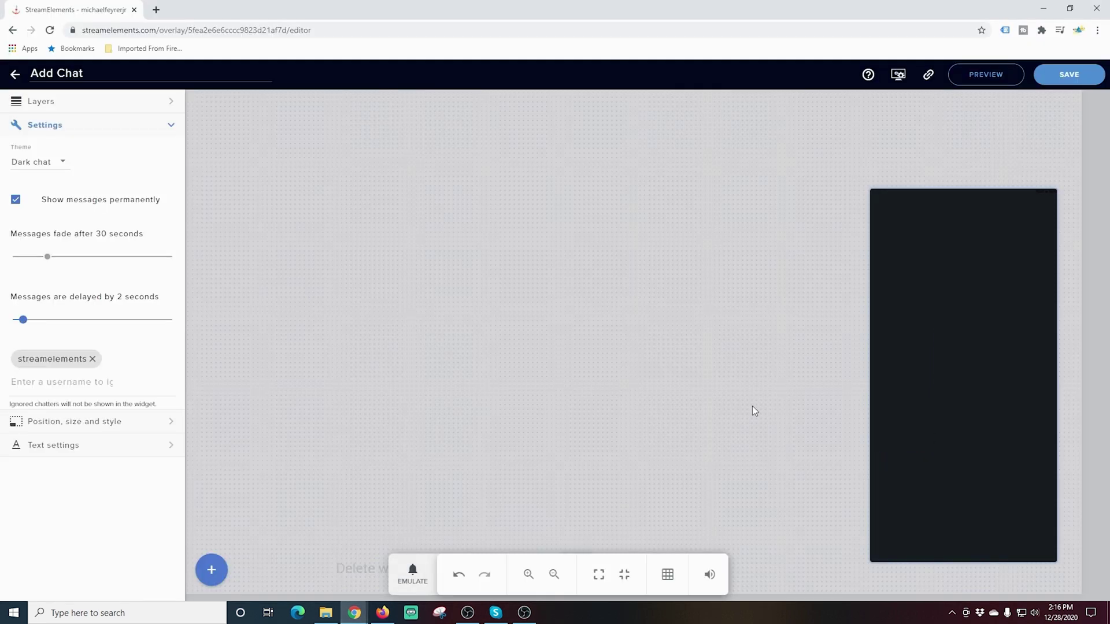
drag(946, 398, 961, 307)
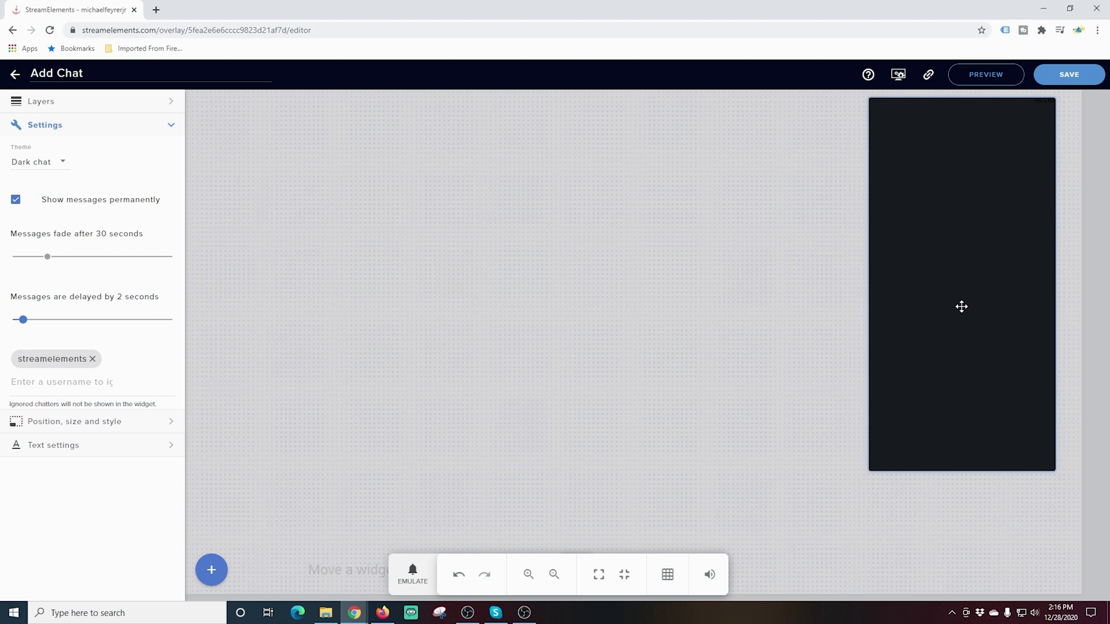
click(1069, 83)
click(525, 613)
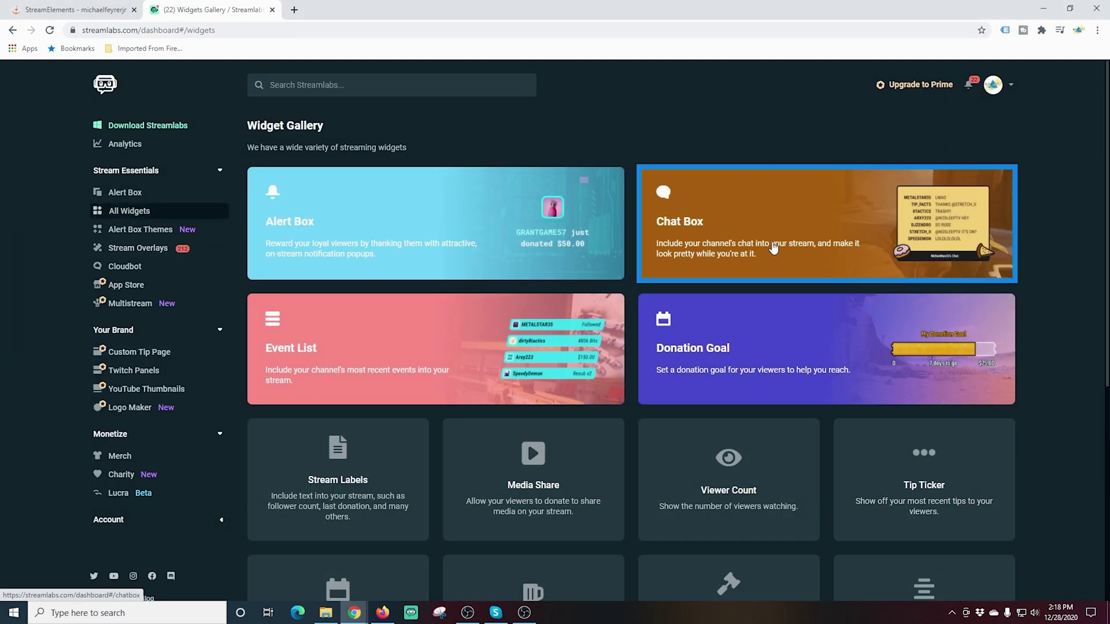
- Preview the Boxed, Twitch, Oldschool and Chunky Chat Box themes, then settle on Clean
click(774, 247)
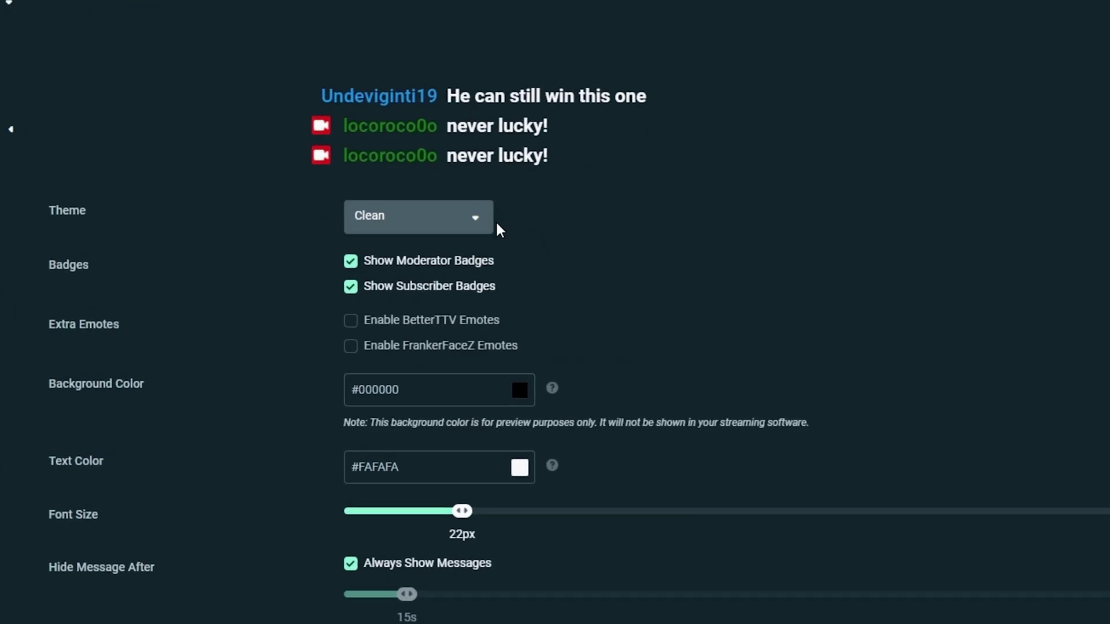
click(471, 224)
click(381, 286)
click(437, 230)
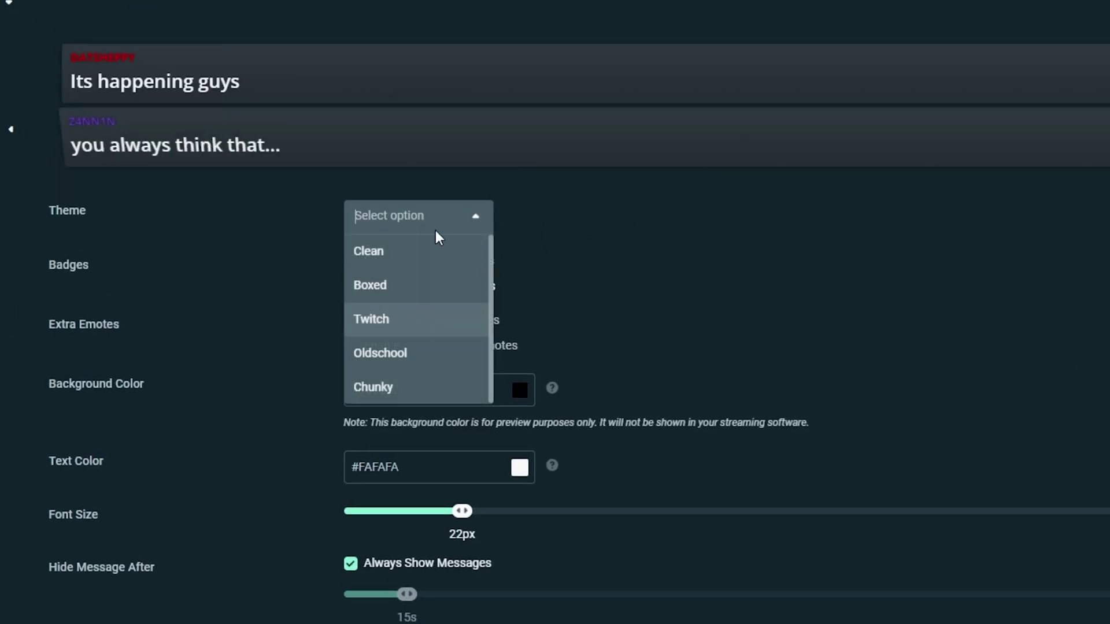
click(426, 312)
click(480, 226)
click(414, 354)
click(466, 228)
click(451, 388)
click(459, 215)
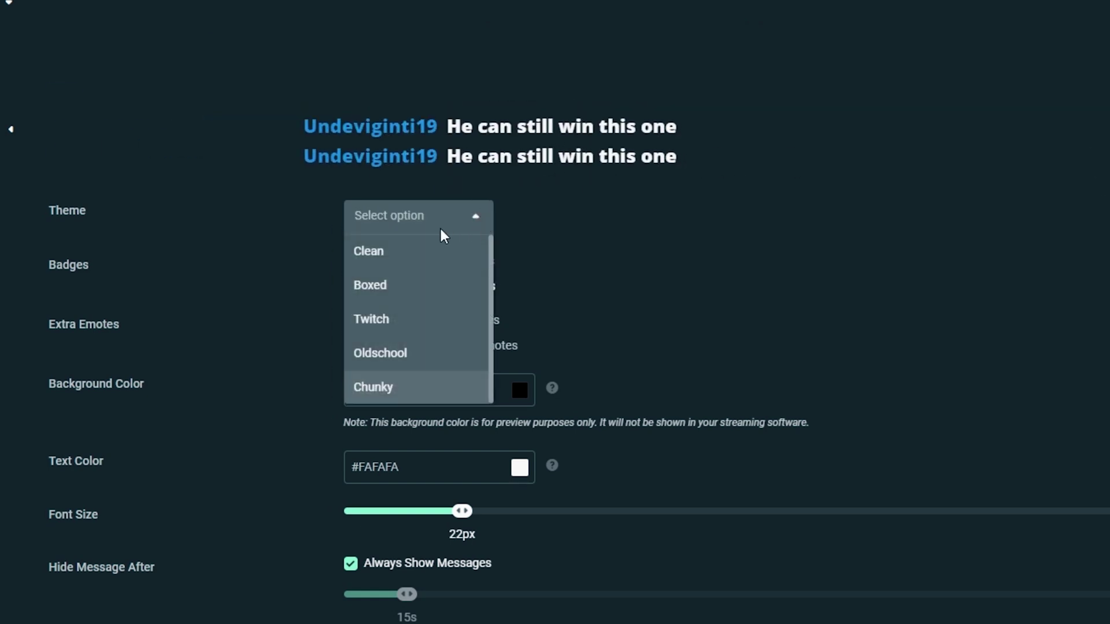
click(428, 249)
- Review the remaining Chat Box settings, then return to OBS Studio with the widget URL copied
scroll(238, 279, down, 3)
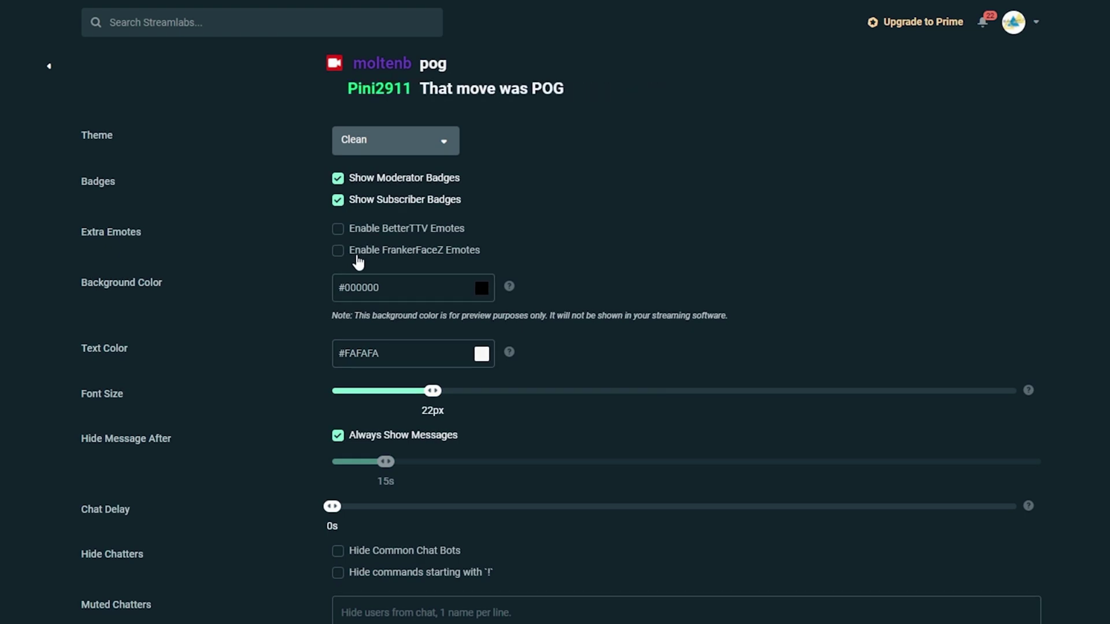
scroll(204, 349, down, 2)
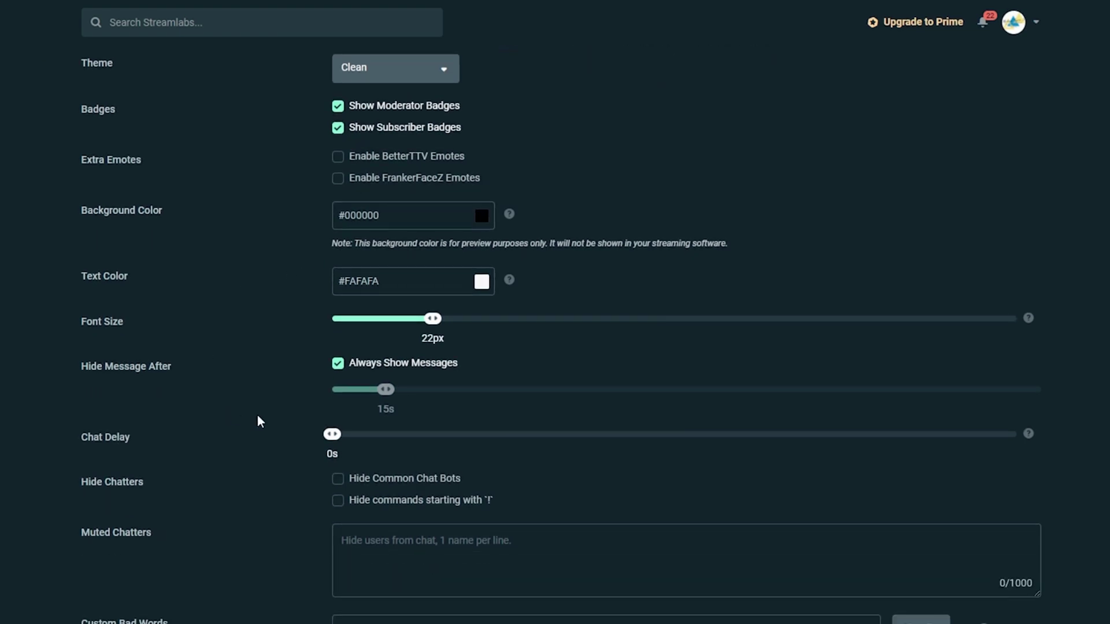
scroll(259, 419, down, 2)
scroll(350, 370, down, 1)
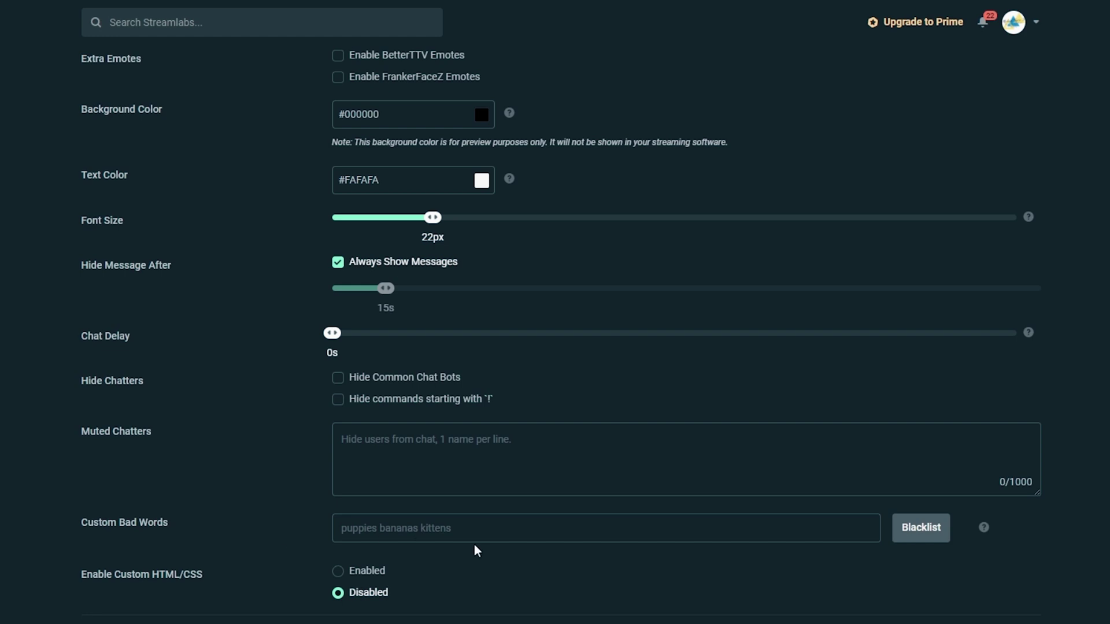
scroll(277, 601, down, 2)
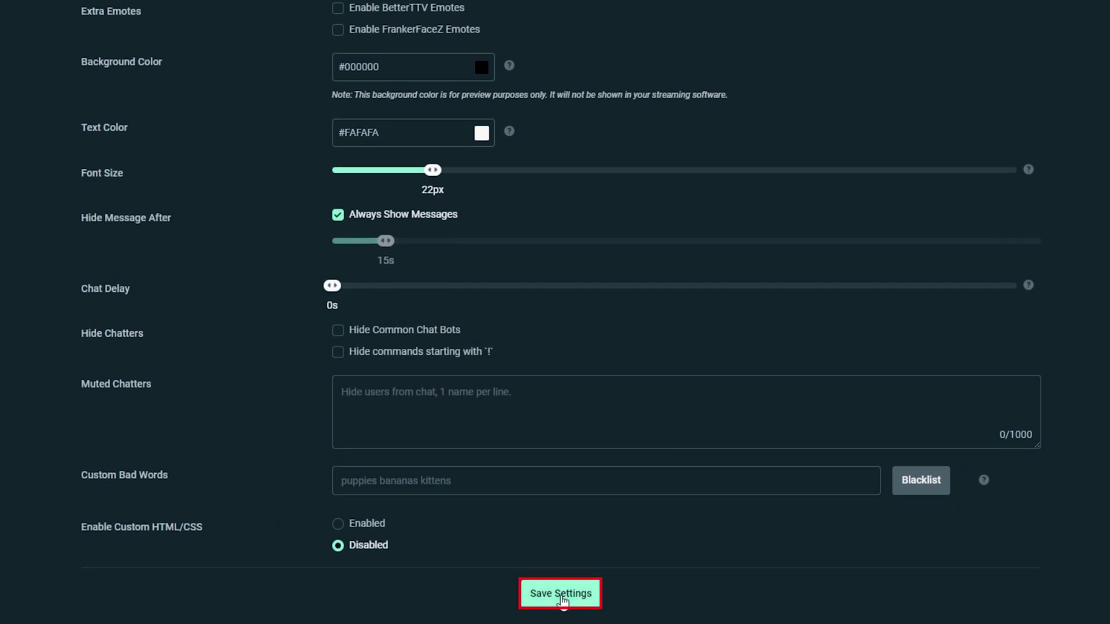
scroll(757, 87, up, 3)
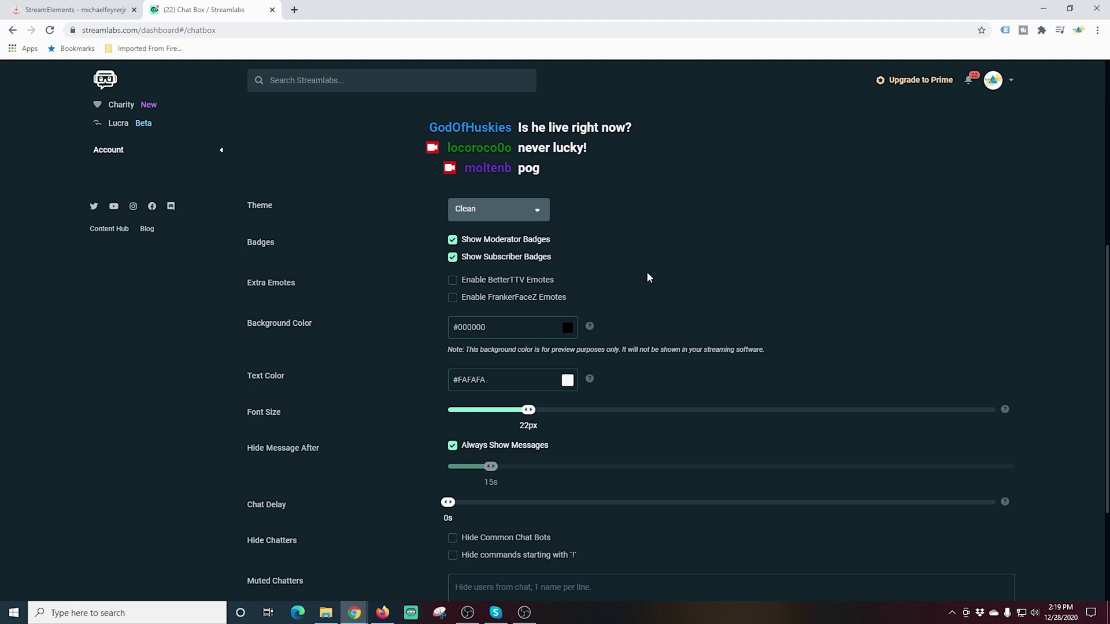
scroll(647, 278, up, 6)
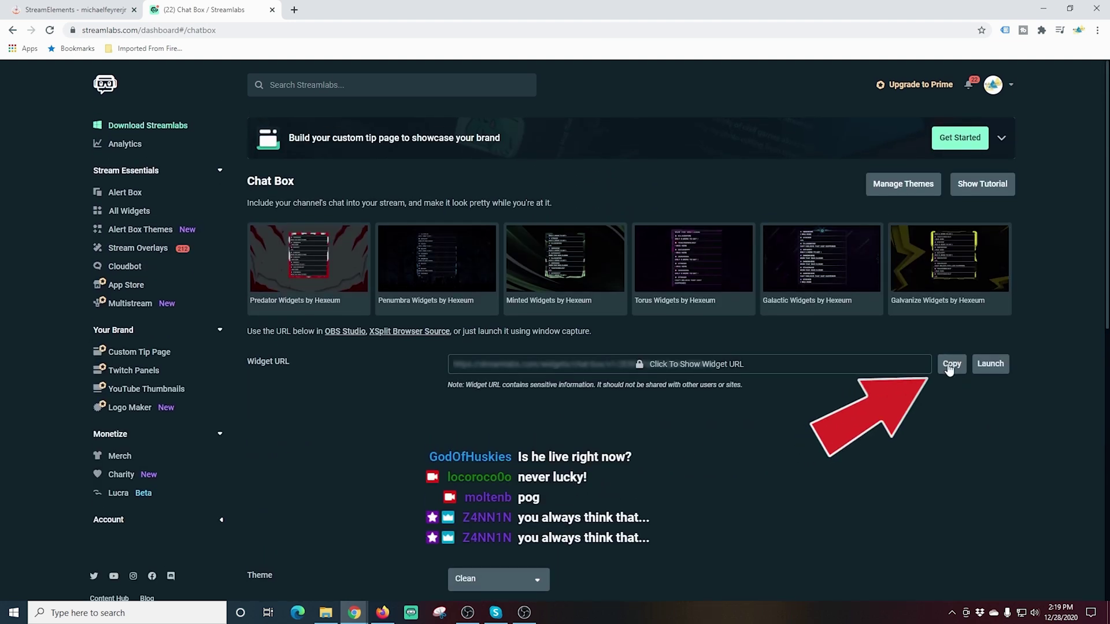
click(523, 614)
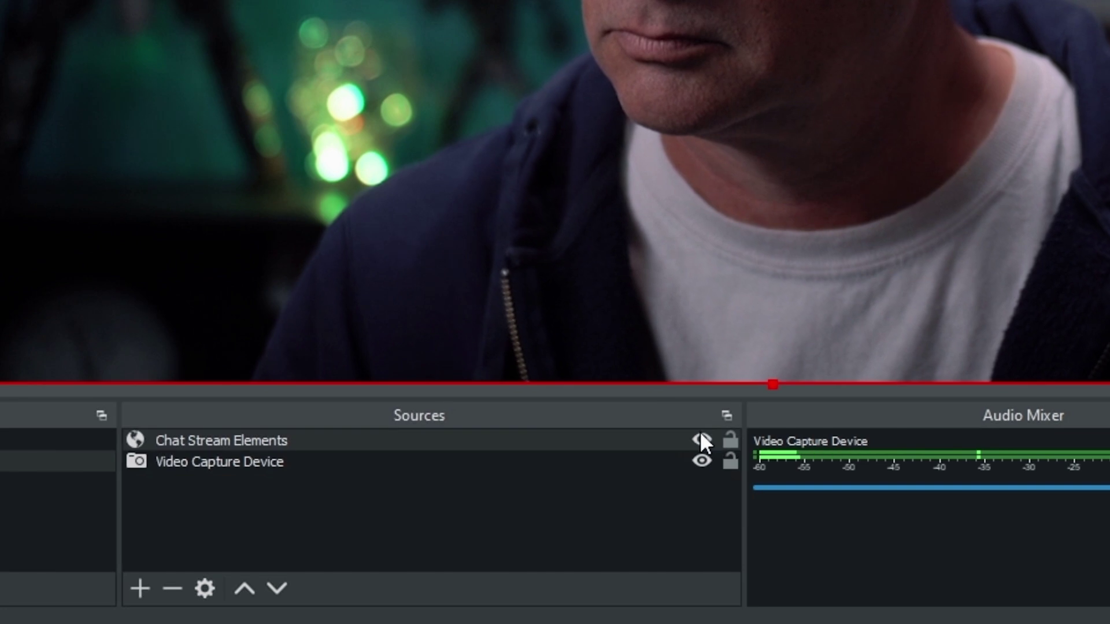
- Hide Chat Stream Elements and add a 'Streamlabs Chat' browser source with the pasted chat-box URL
click(702, 439)
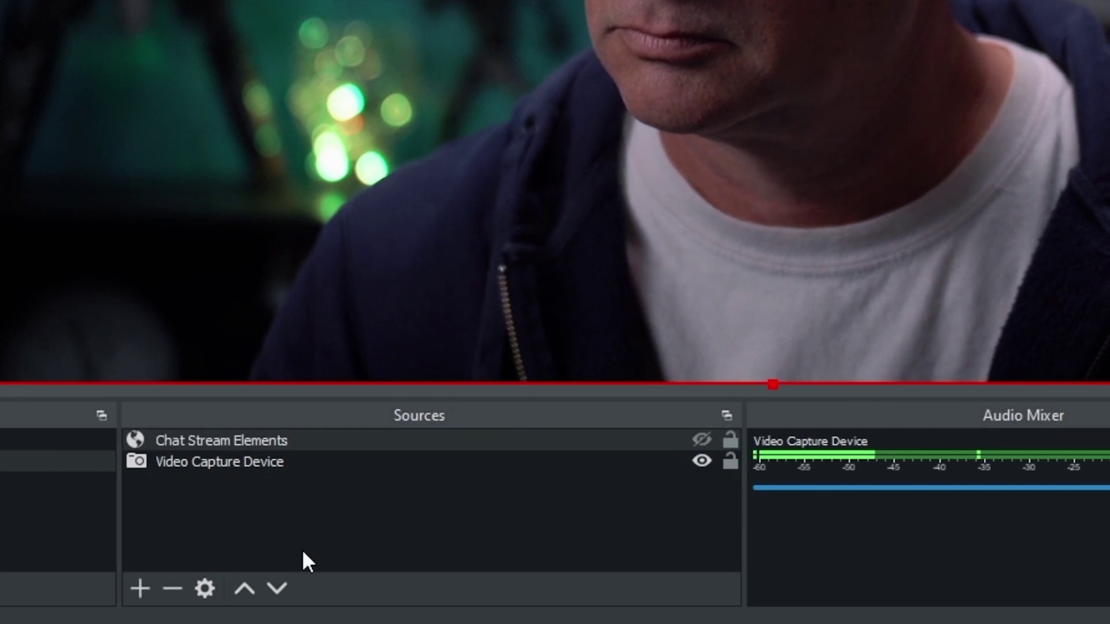
click(141, 588)
click(199, 192)
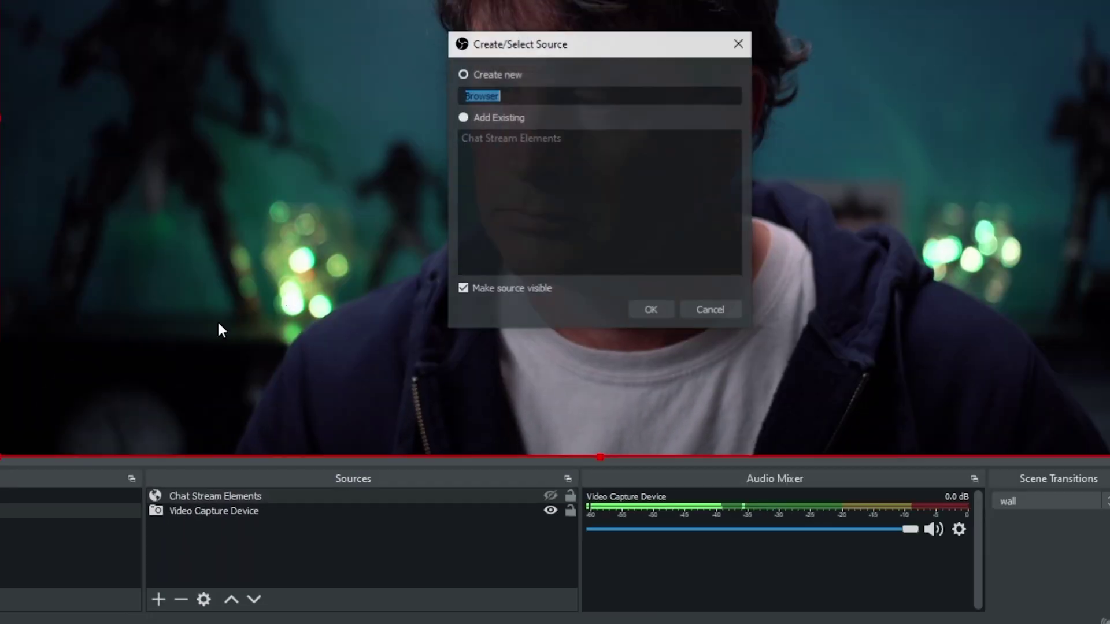
text(Streamlabs Chat)
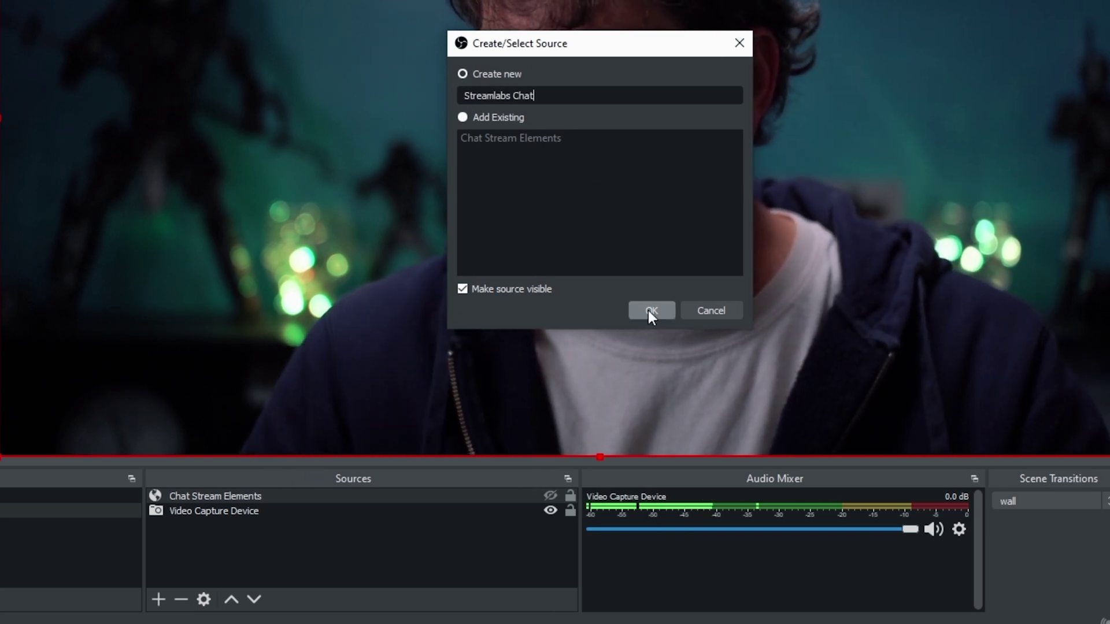
click(651, 311)
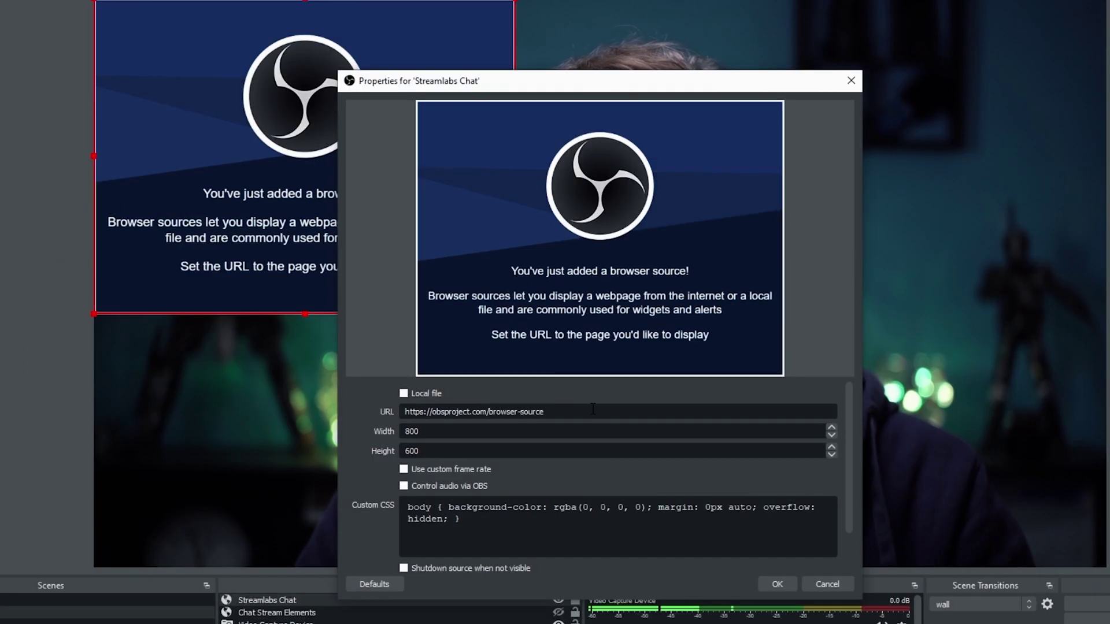
drag(593, 409, 339, 389)
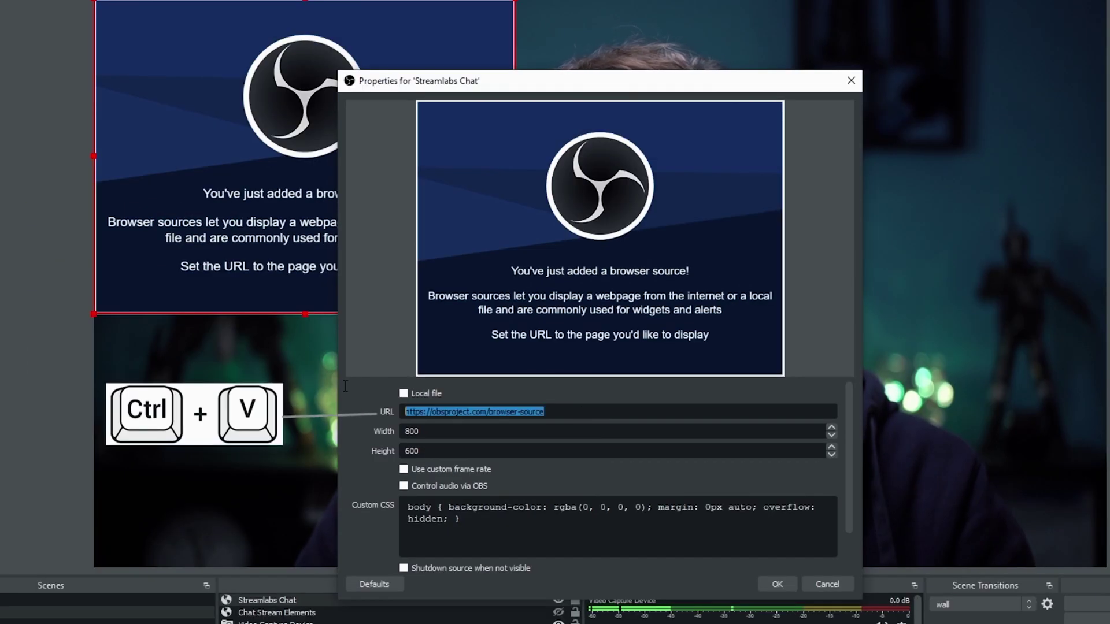
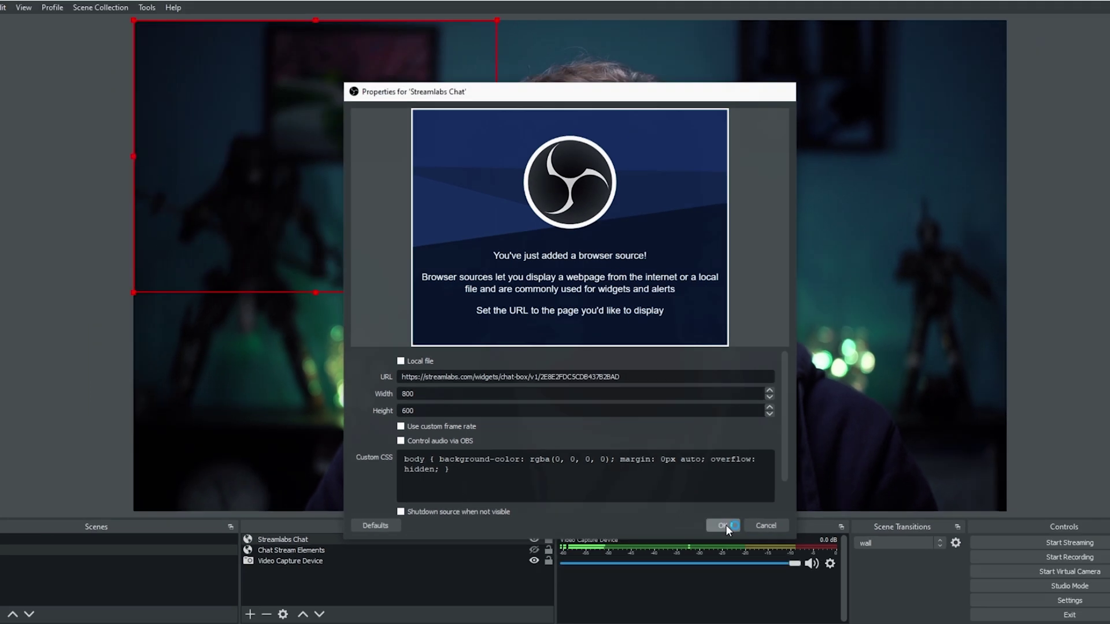
click(777, 584)
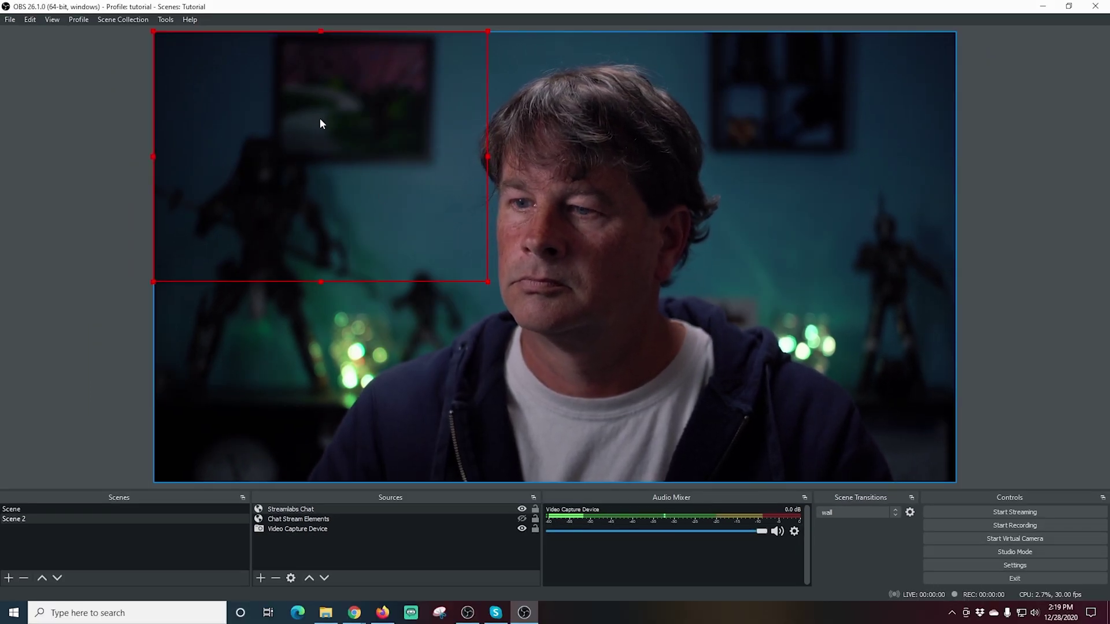
- Drag the Streamlabs Chat box to the preview's top-left and unhide Chat Stream Elements
drag(348, 147, 755, 135)
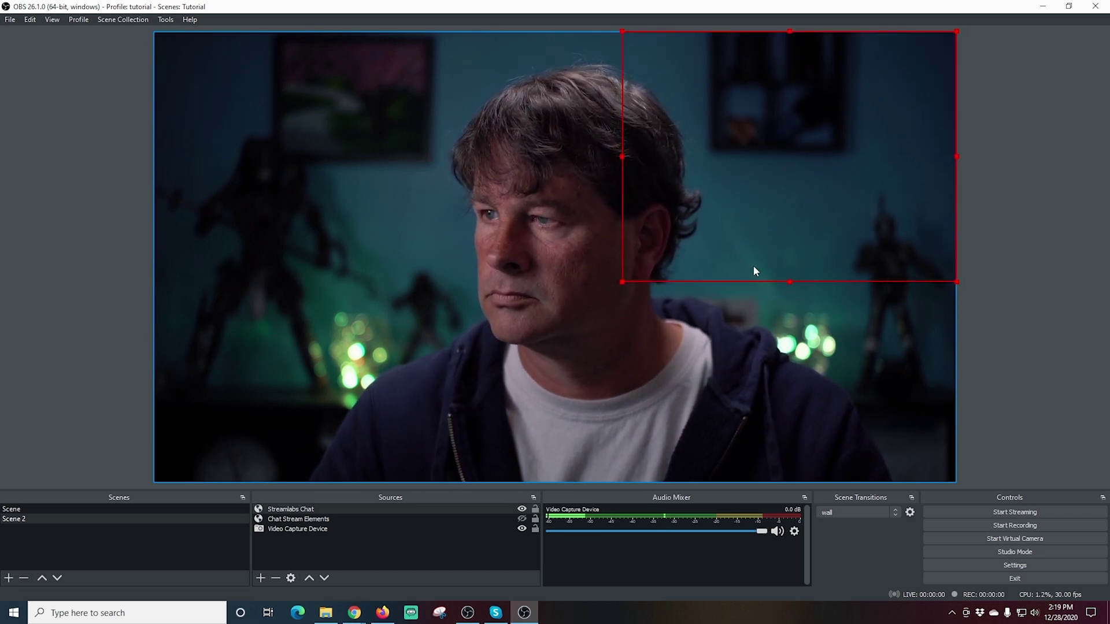
drag(763, 208, 309, 204)
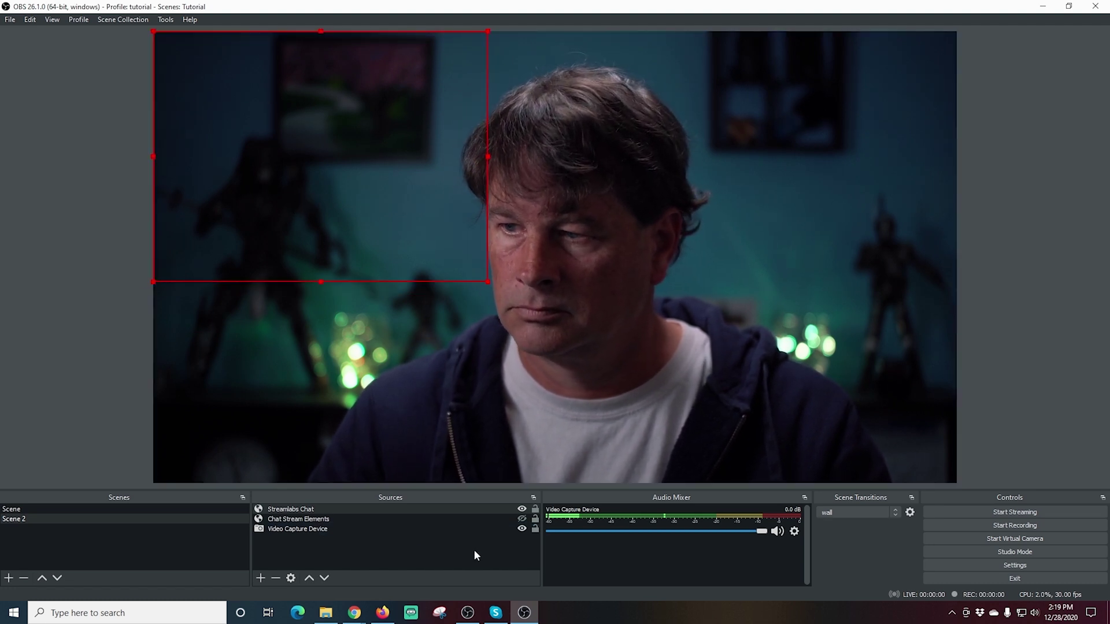
click(522, 519)
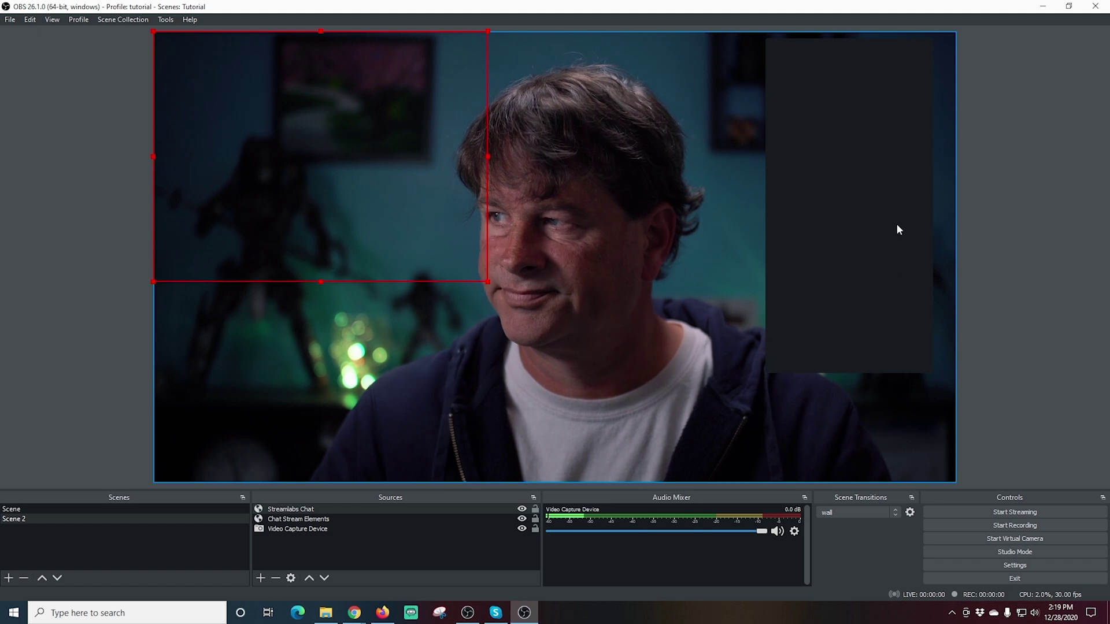